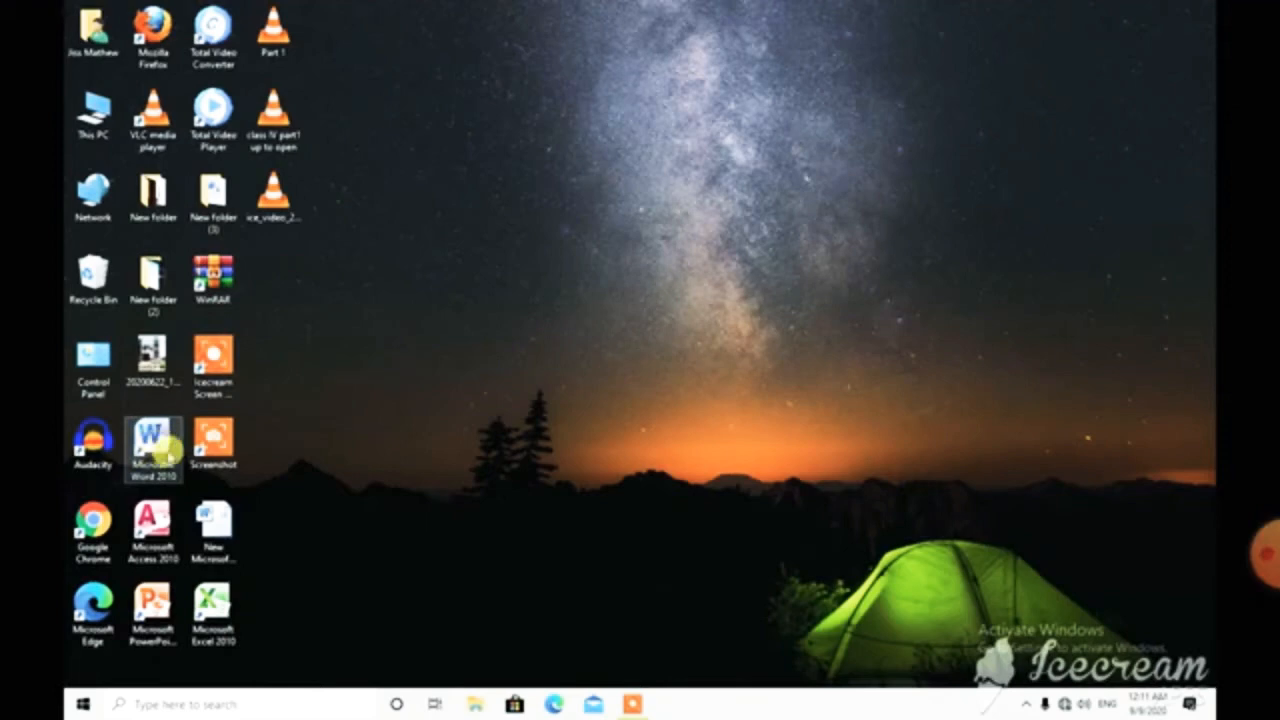
Launch Microsoft Word 2010 from the installed Microsoft Office programs and dismiss the activation wizard
click(88, 700)
scroll(170, 592, down, 10)
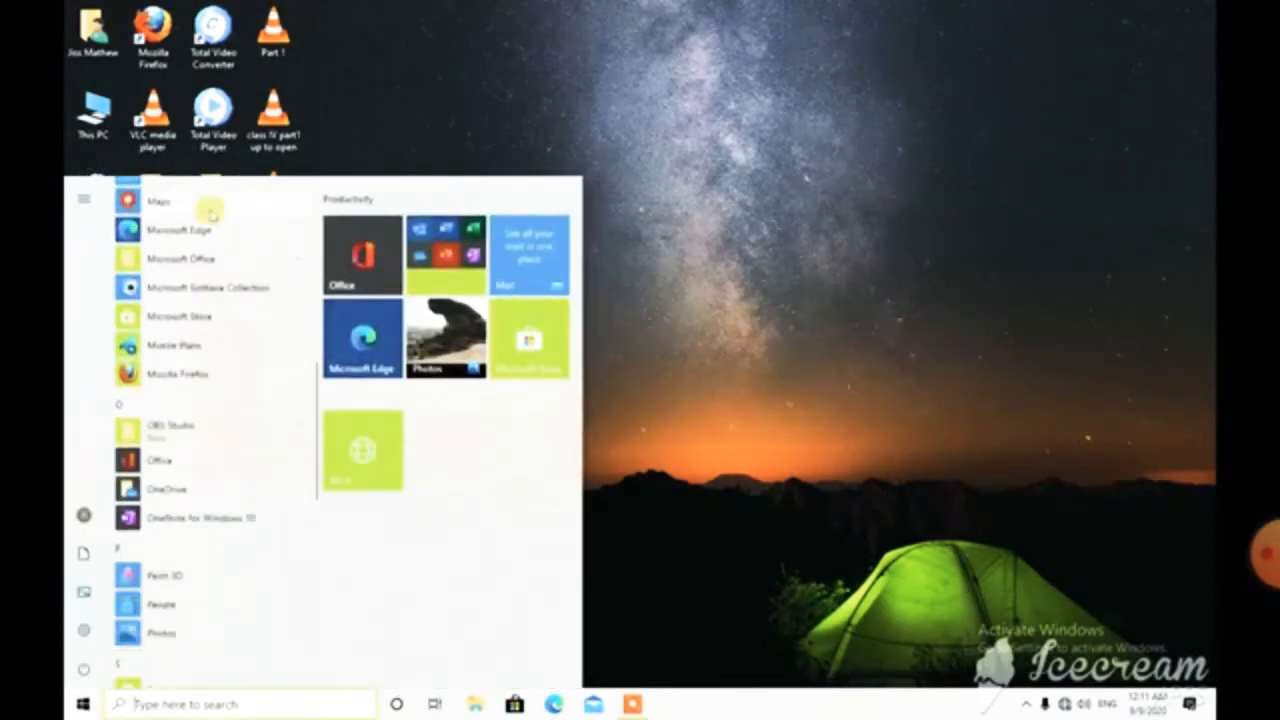
click(209, 256)
scroll(224, 497, down, 3)
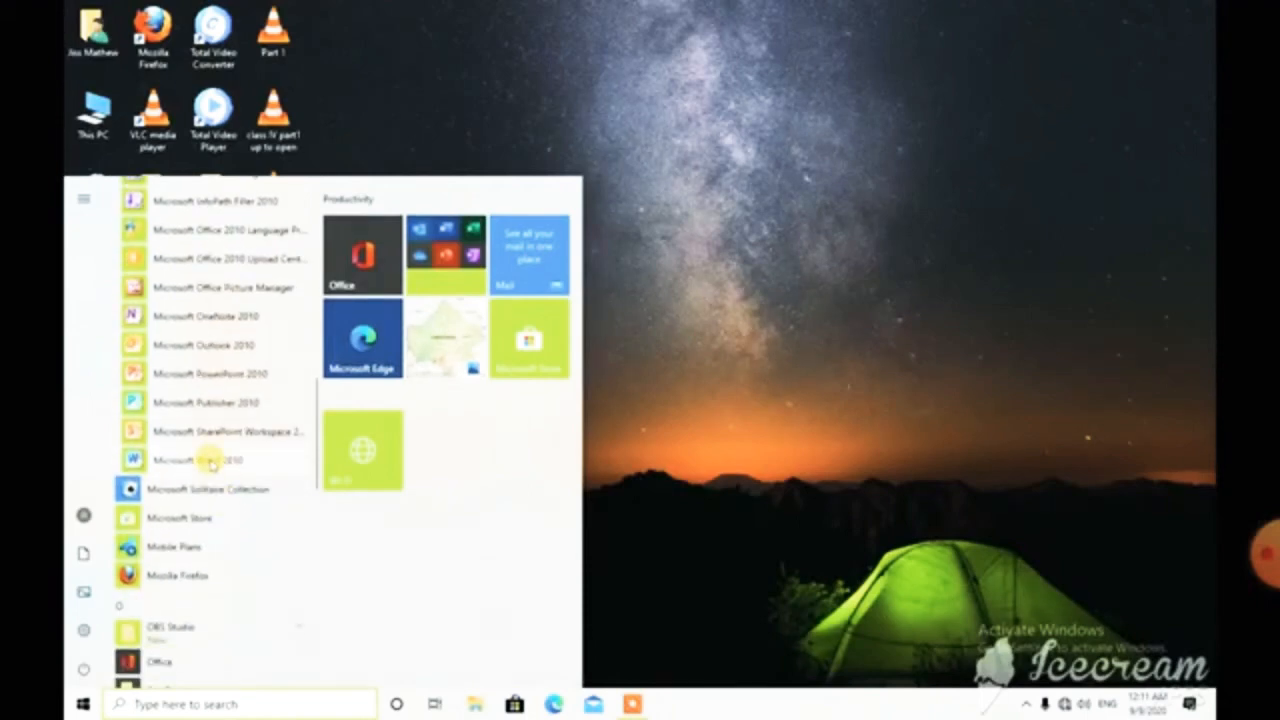
click(211, 461)
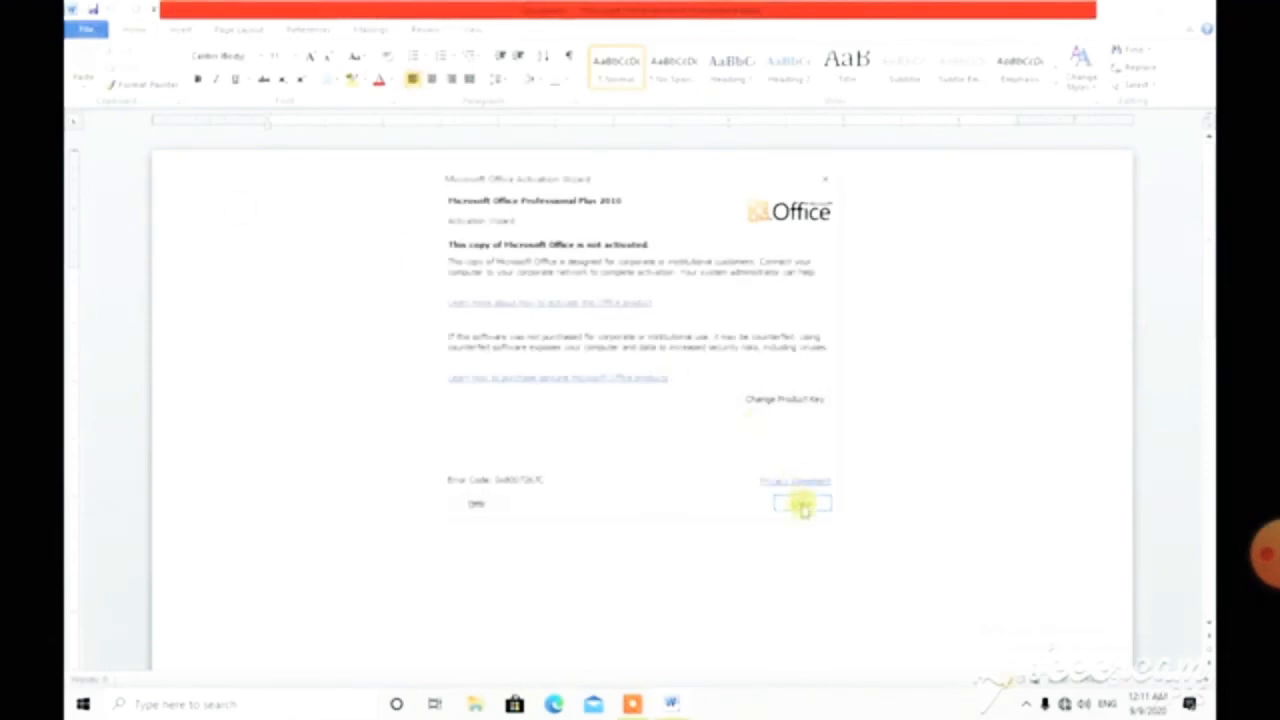
click(803, 505)
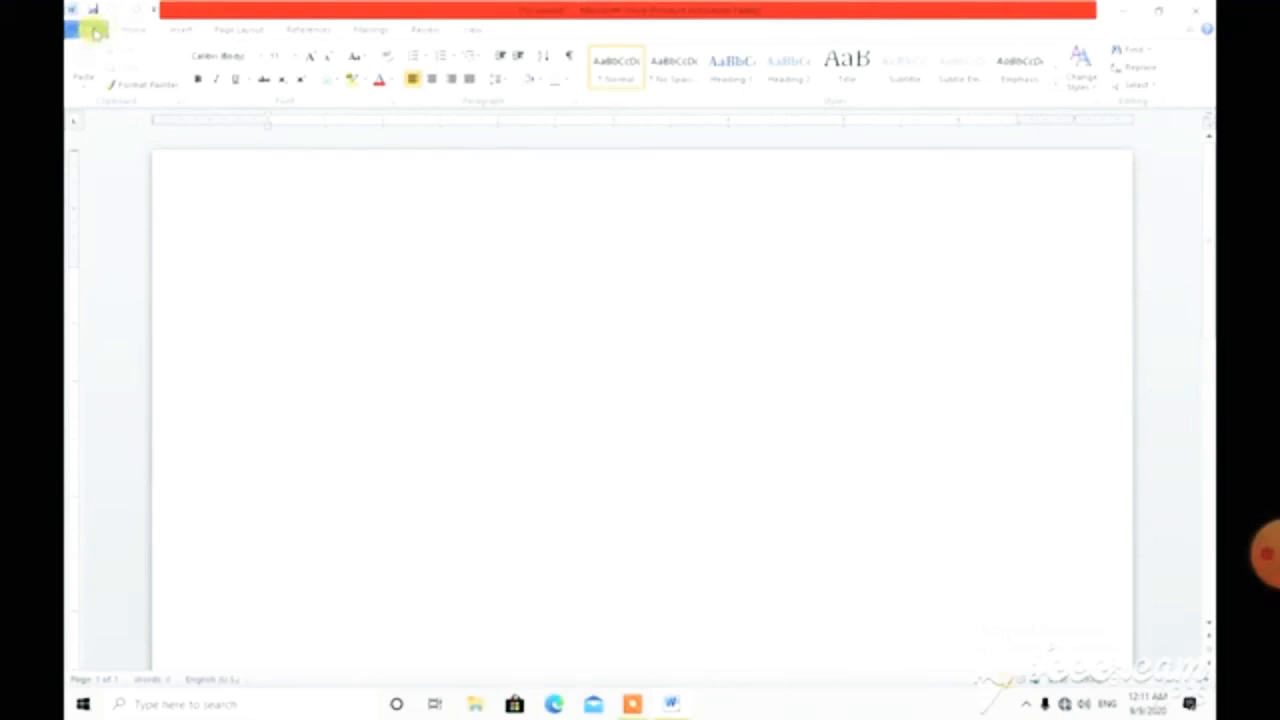
click(177, 31)
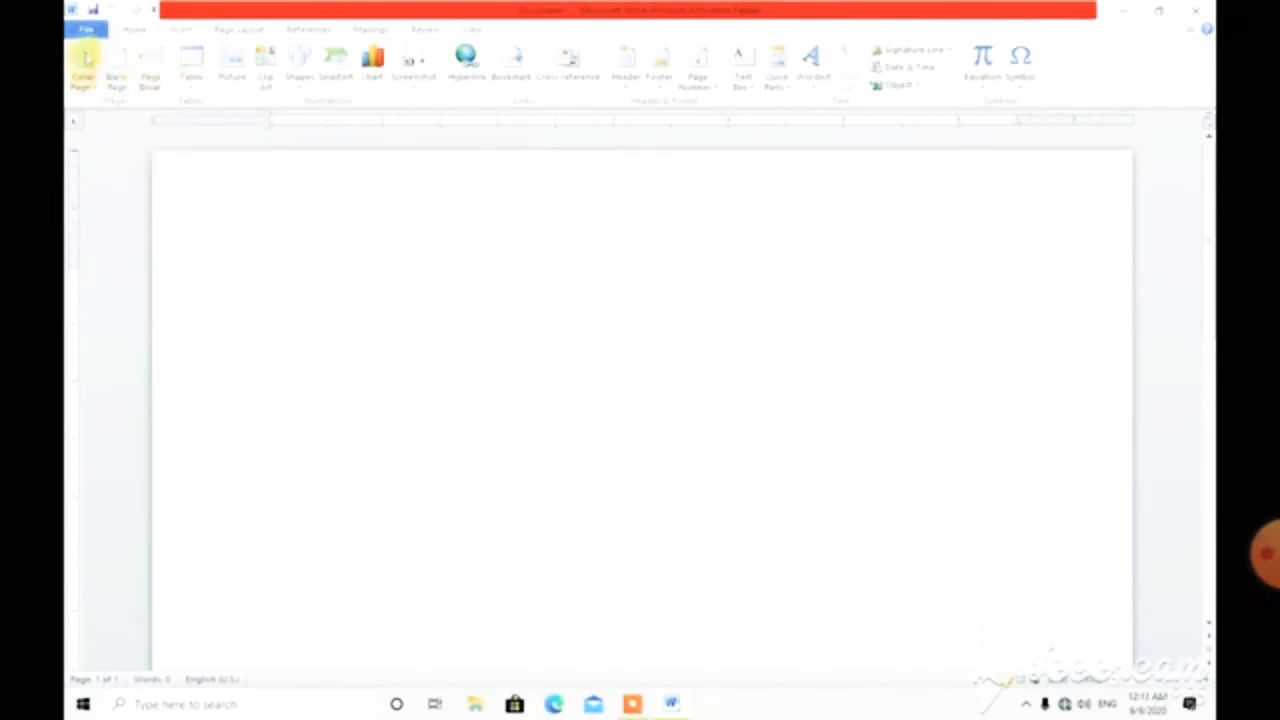
click(135, 31)
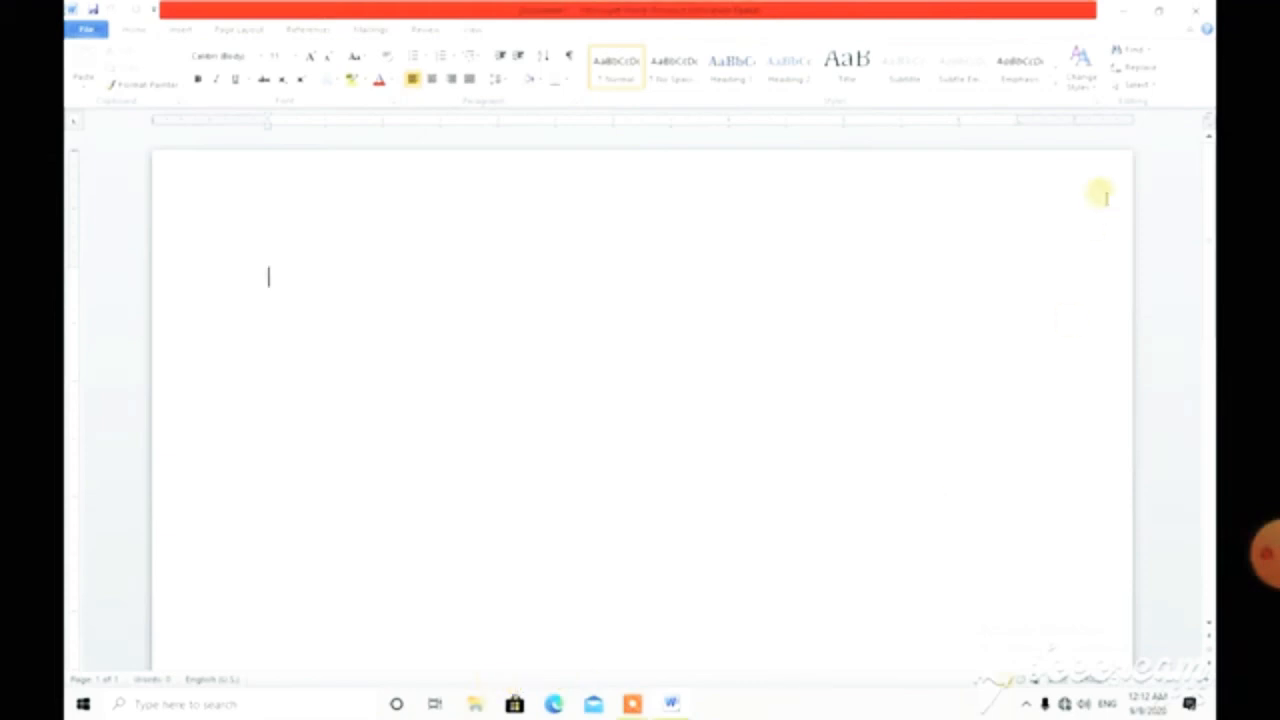
Minimize and reopen the document window, and switch it between restored and maximized size
click(1126, 12)
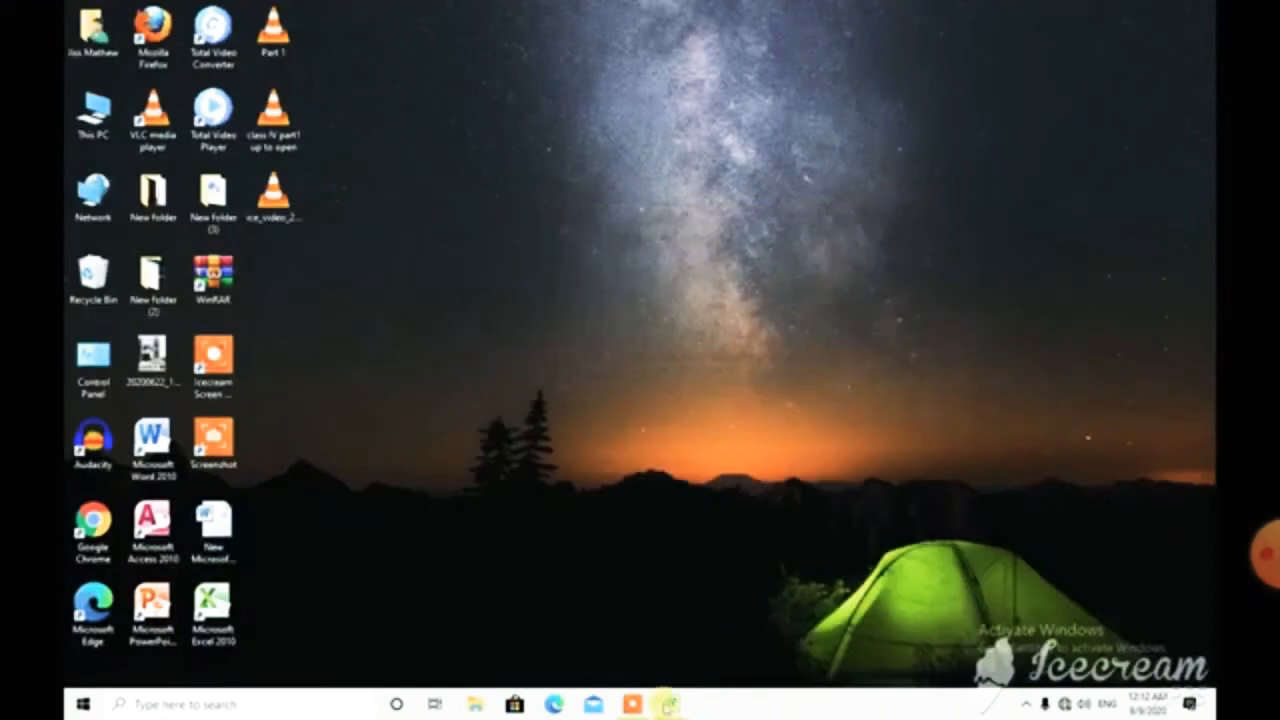
click(671, 704)
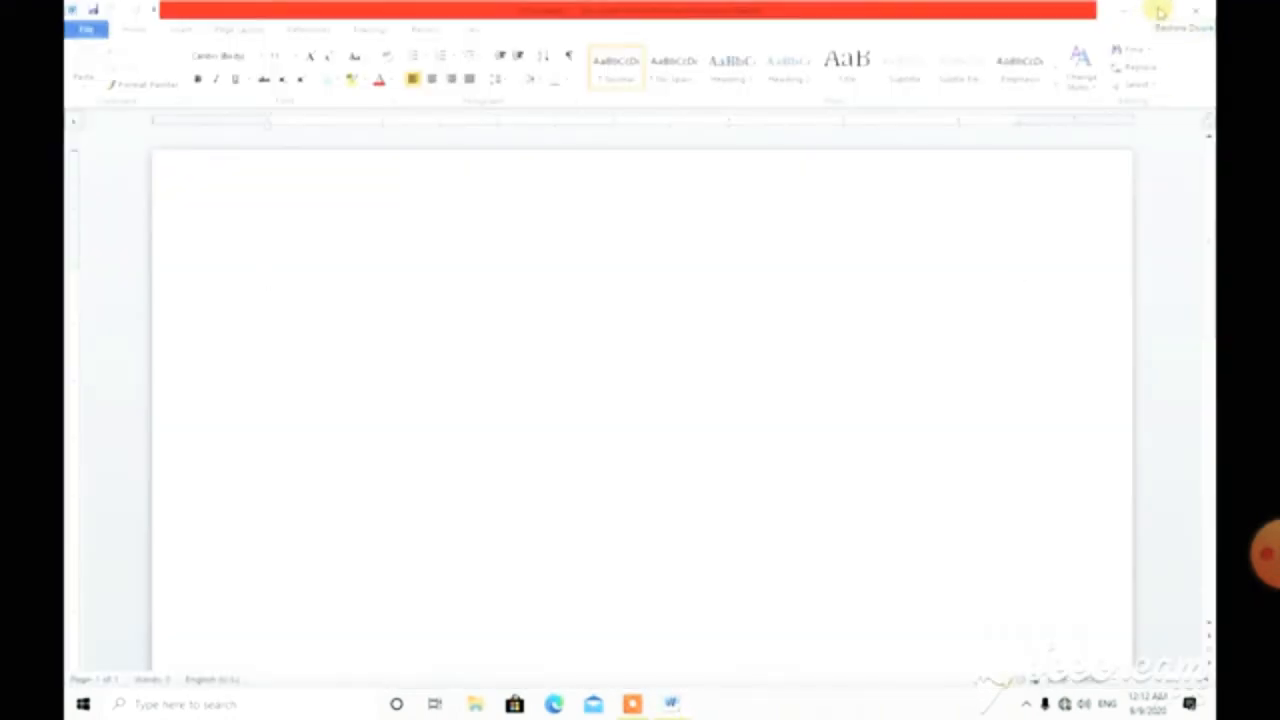
click(1160, 12)
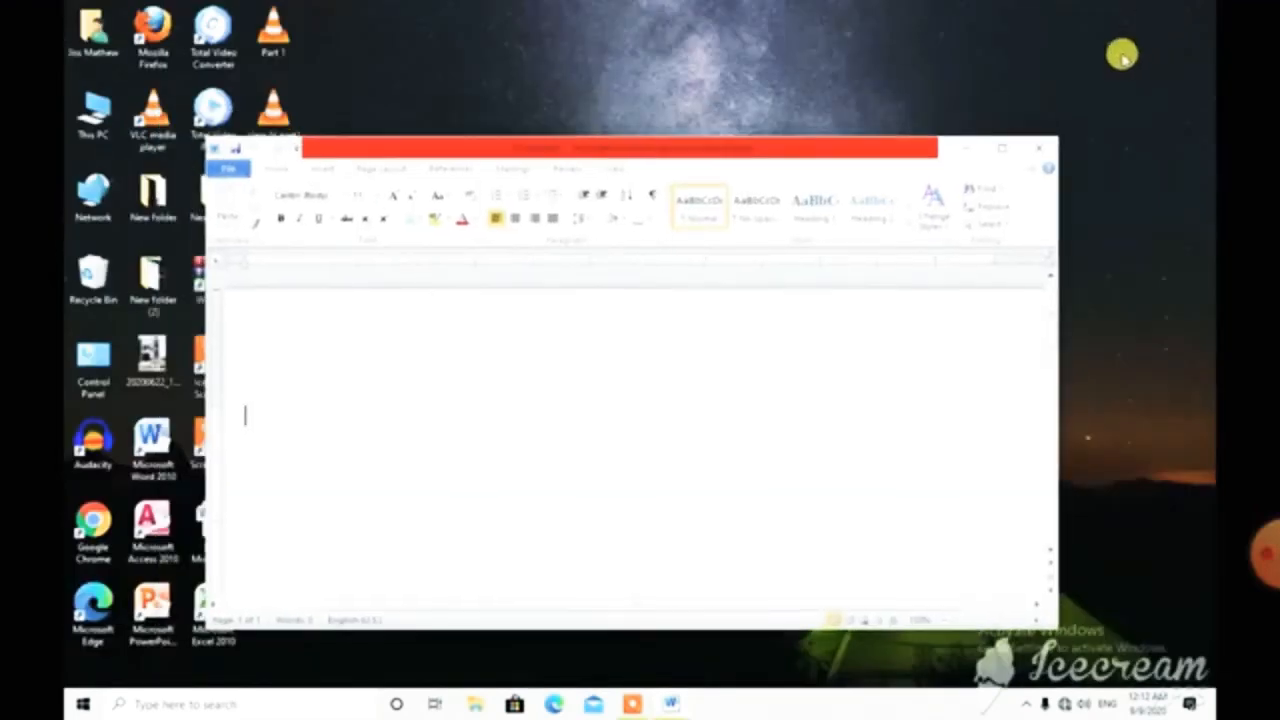
click(1004, 150)
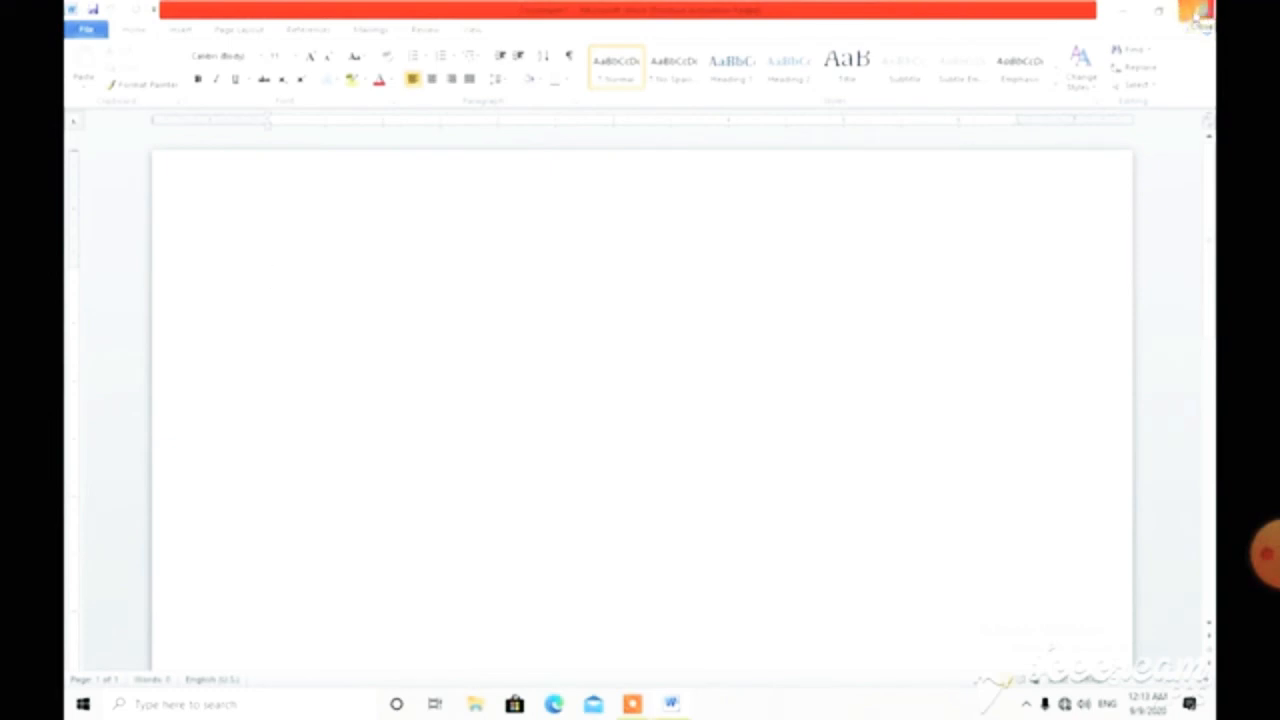
click(1195, 10)
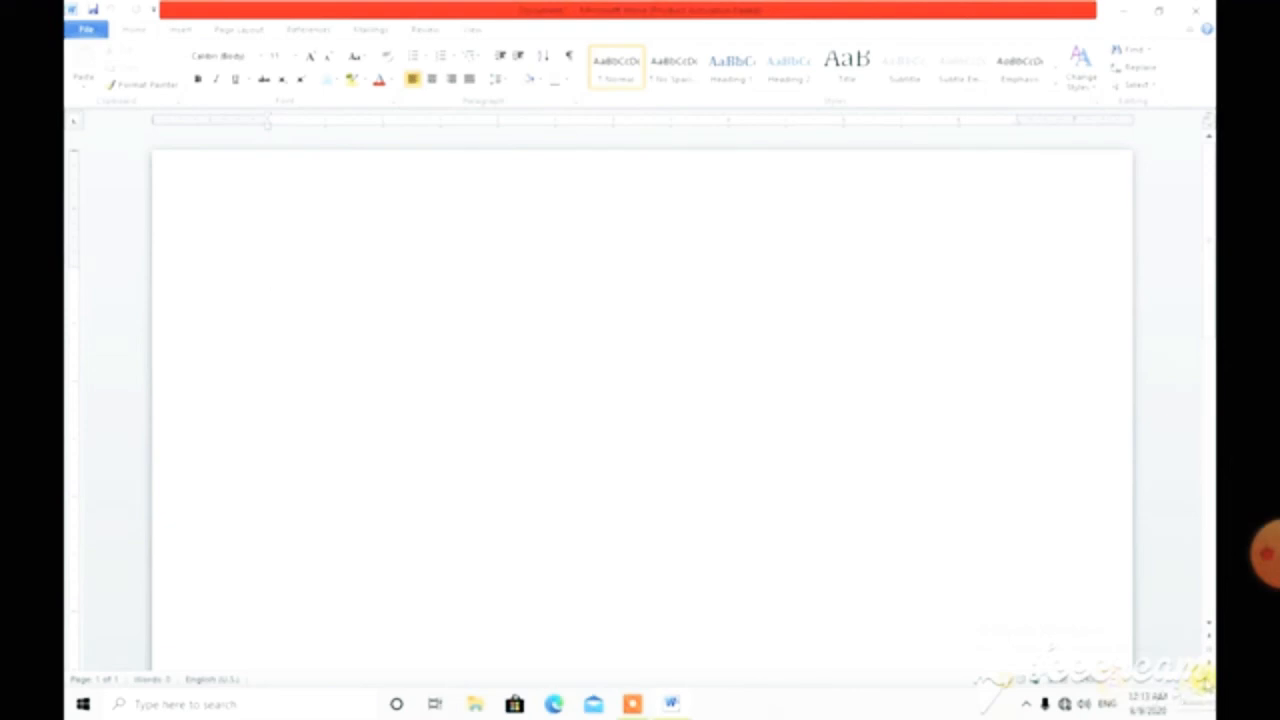
click(1206, 683)
click(1206, 683)
click(1206, 683)
click(1115, 683)
click(1115, 683)
click(1115, 683)
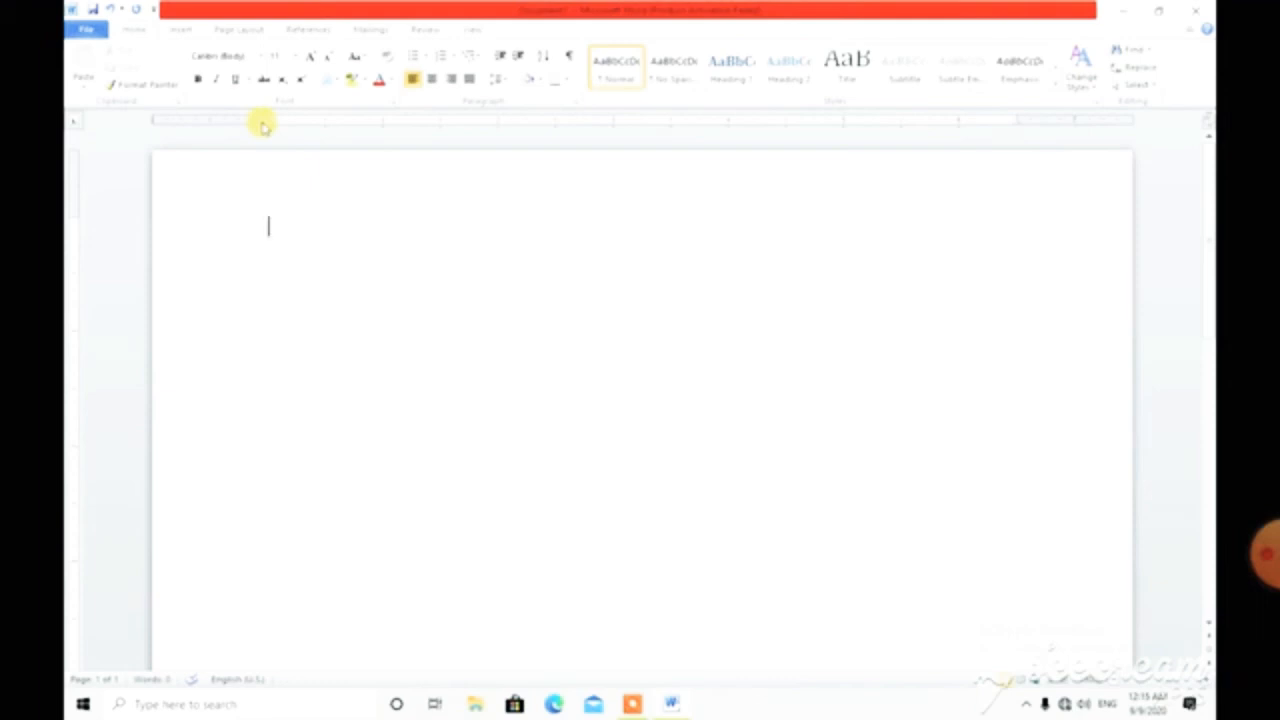
Write the sentence "My school name is St. Paul's Sr. Sec. School." in the blank document
text(My school name is St.)
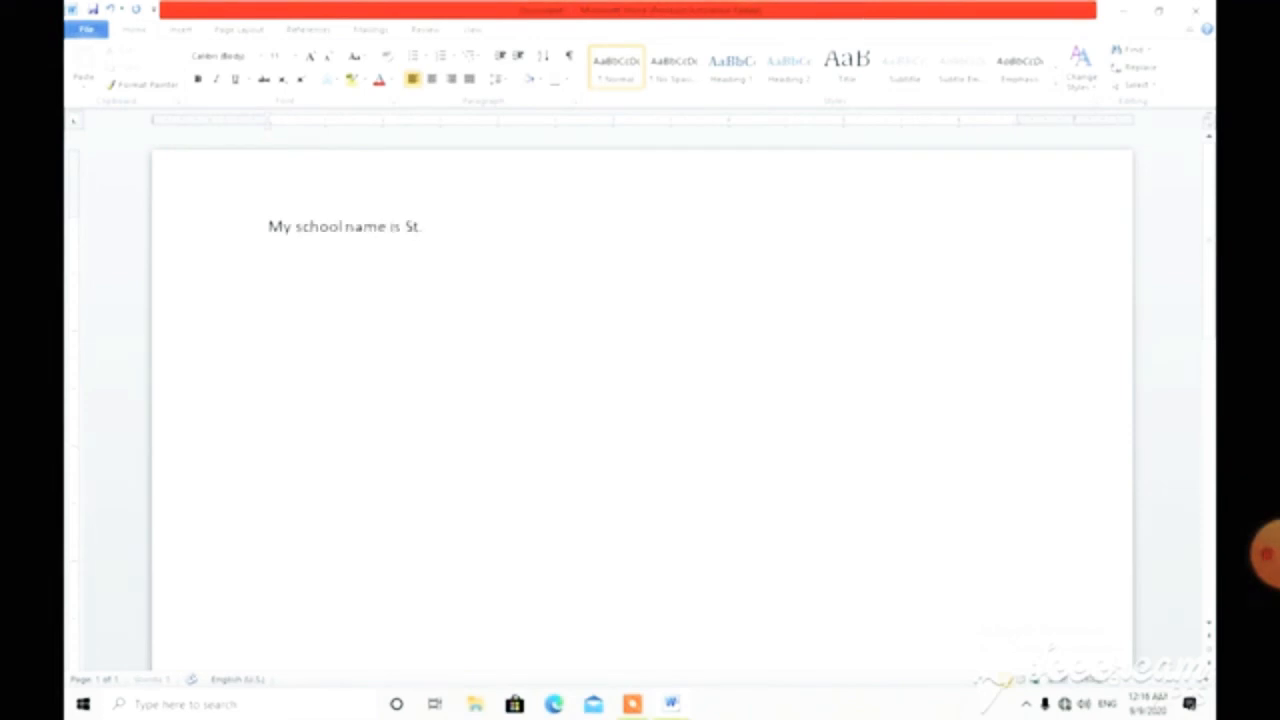
text( Paul's Sr. Sec. School.)
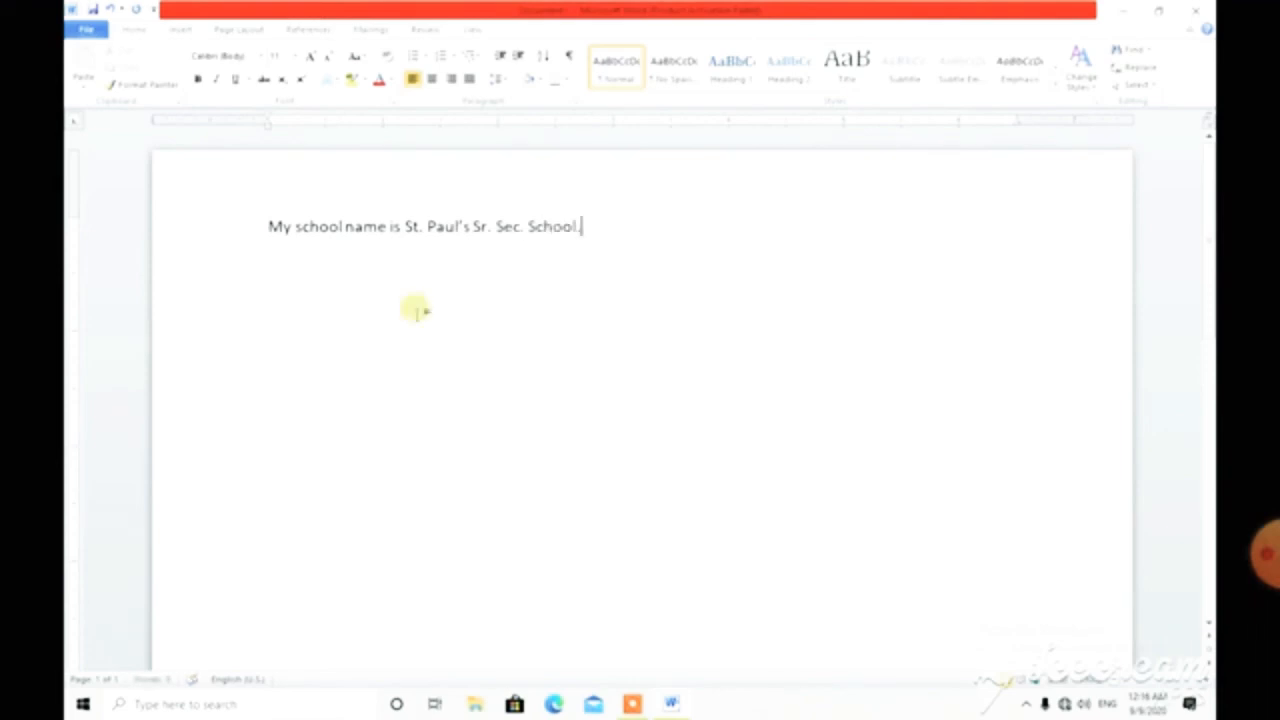
Save the document as a Word Document named School in the Documents folder
click(90, 31)
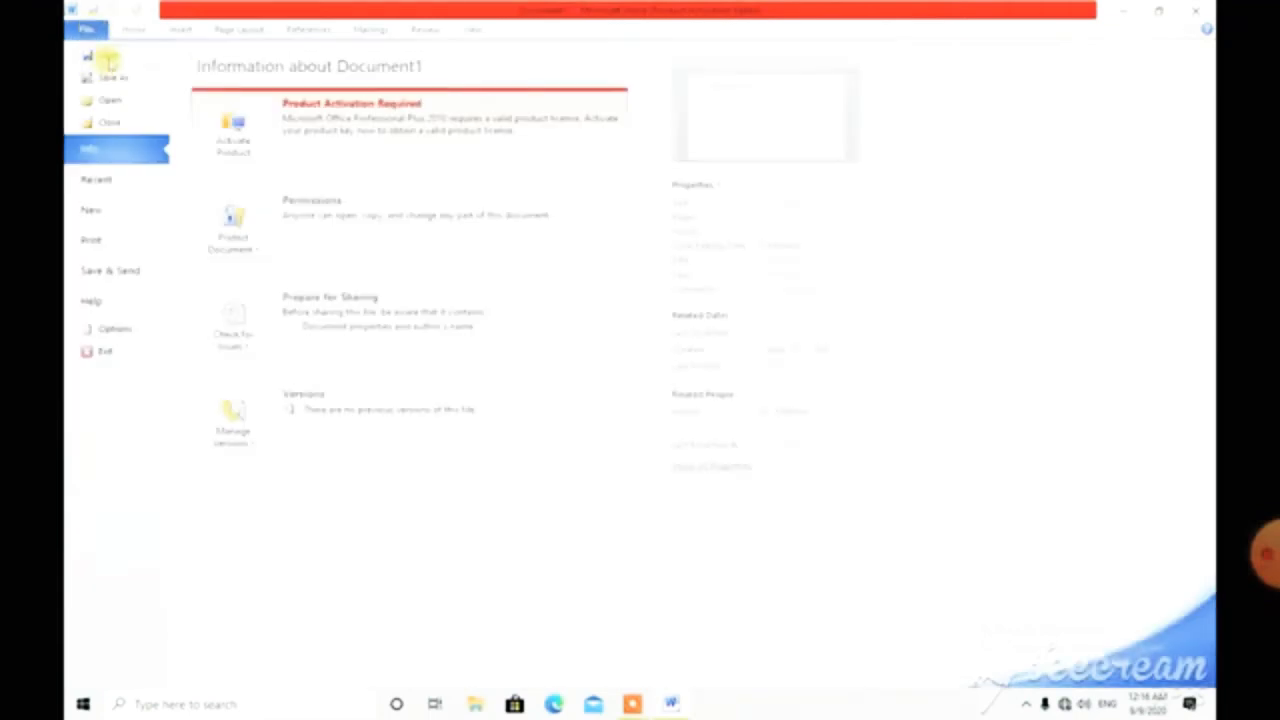
click(108, 58)
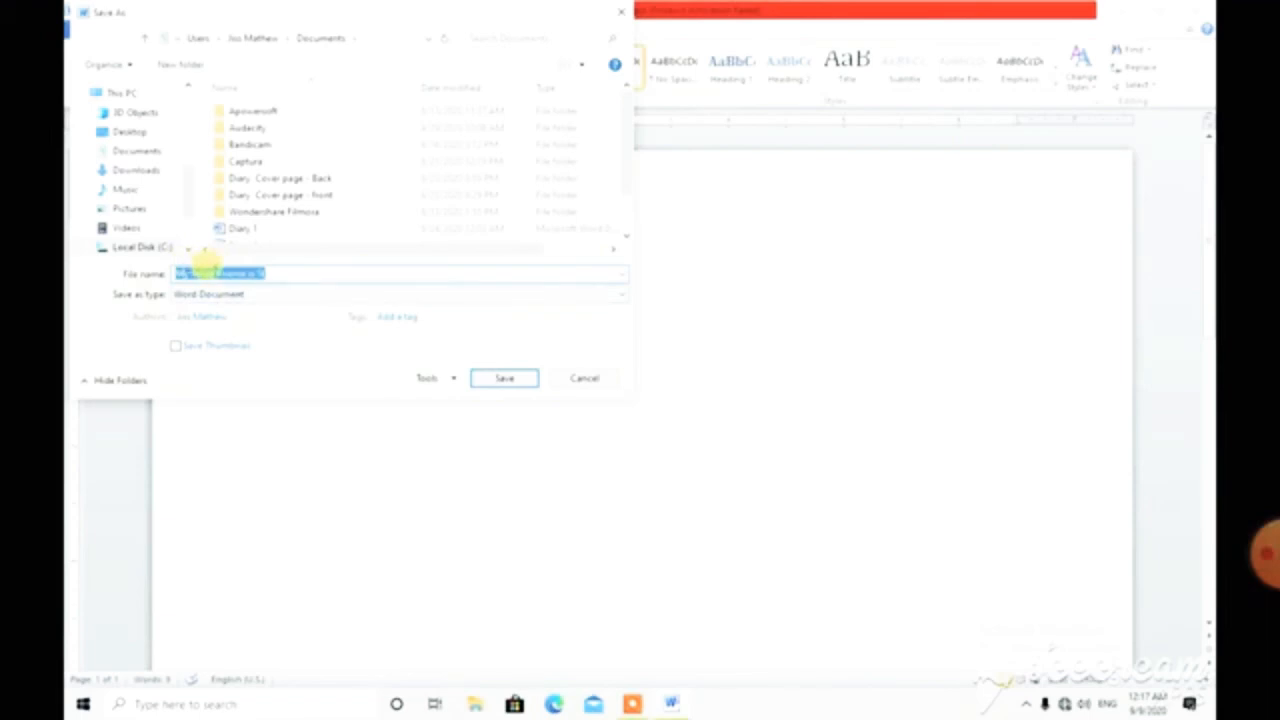
text(School)
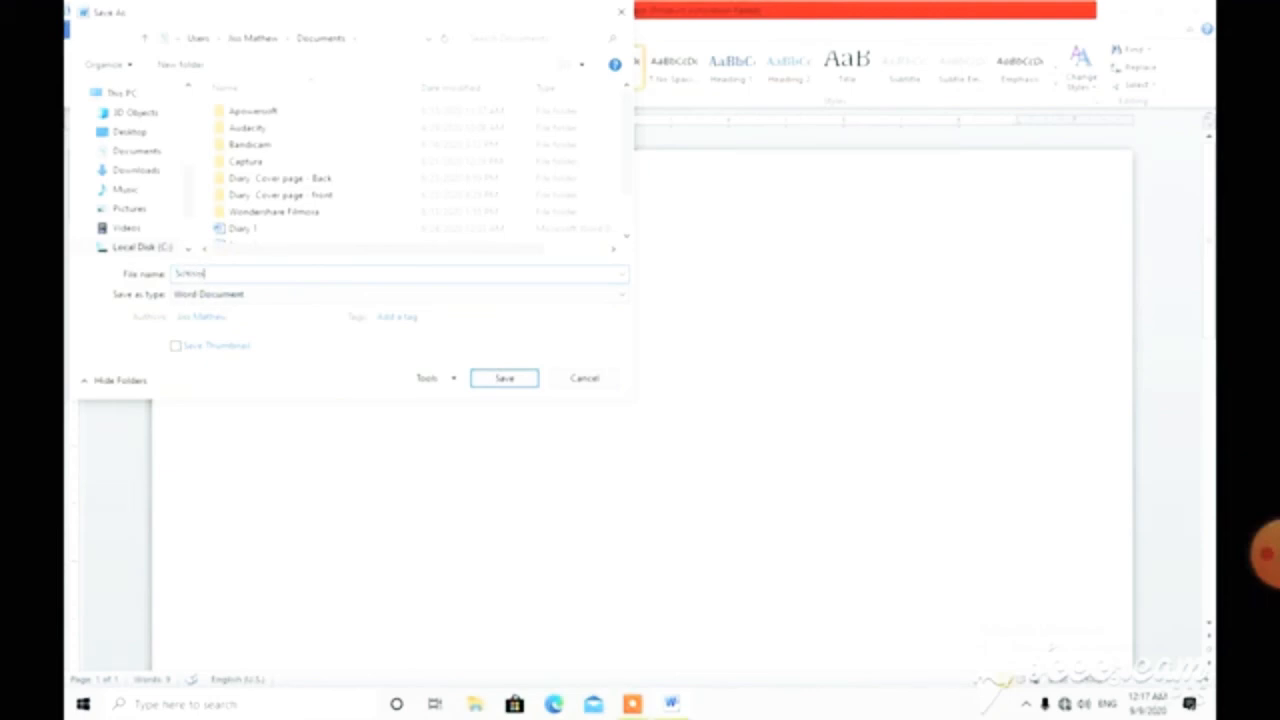
click(499, 382)
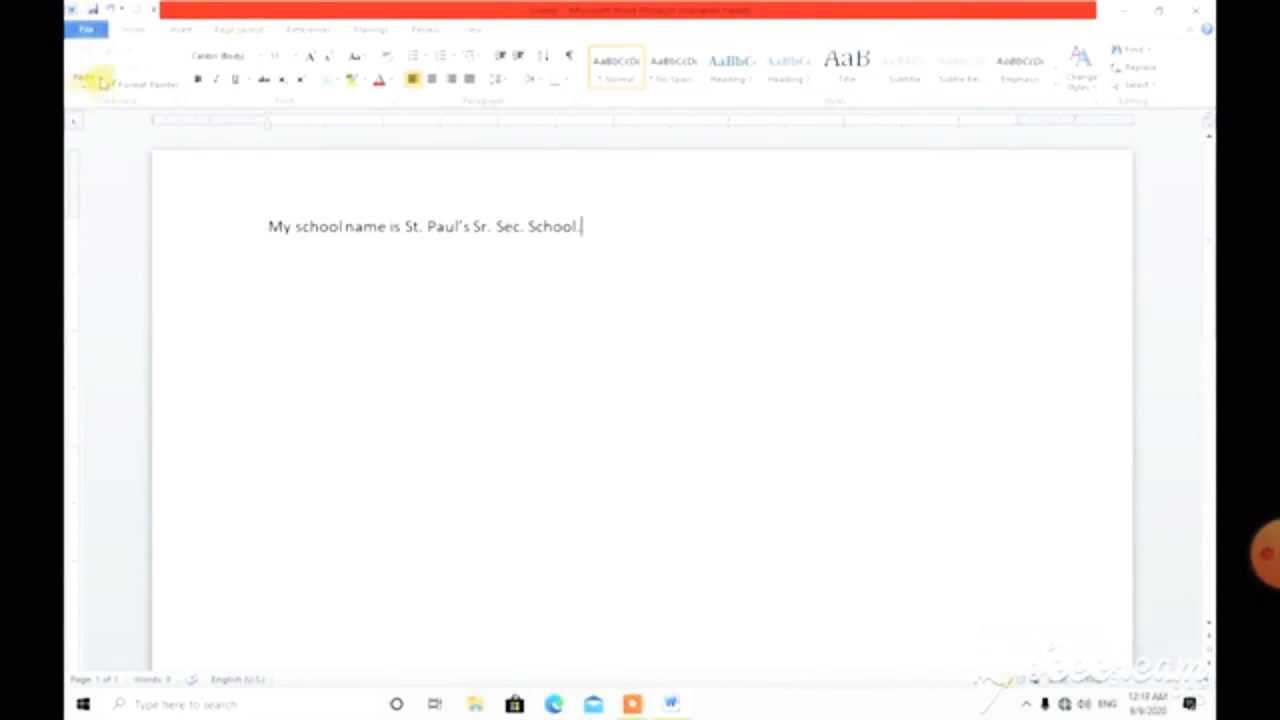
Create a new document from the Blank document template
click(95, 31)
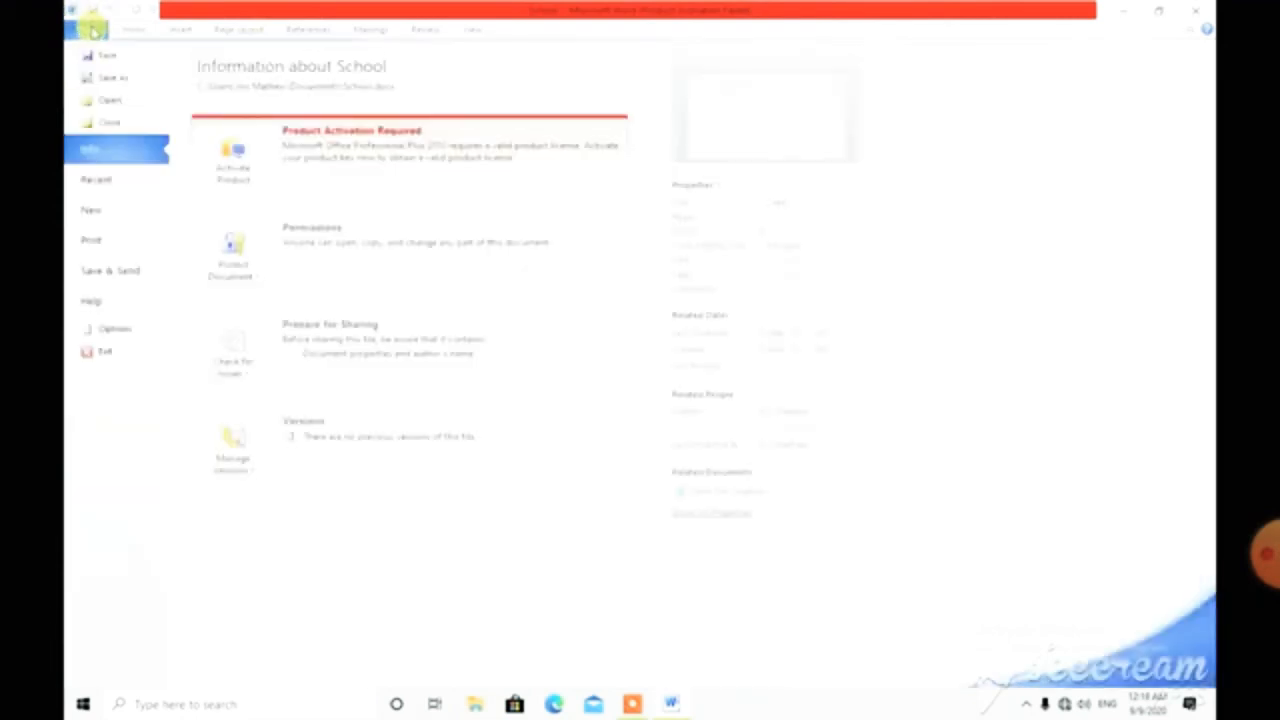
click(98, 212)
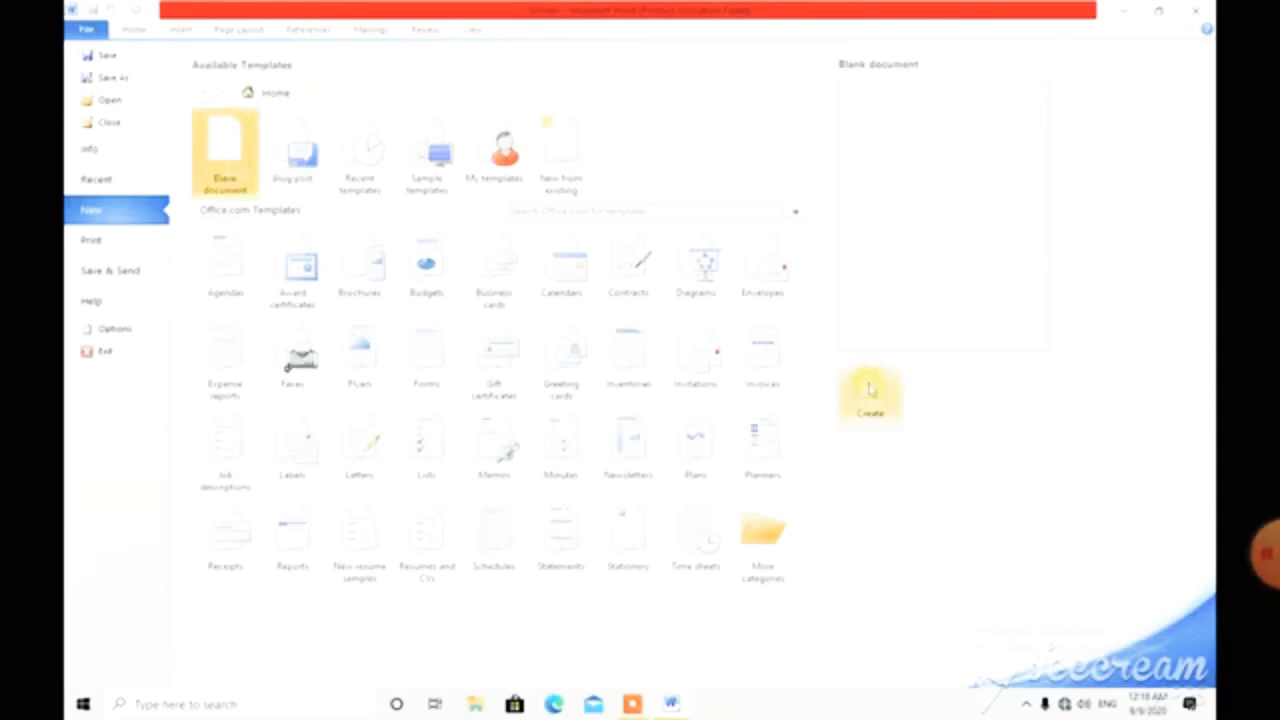
double_click(216, 148)
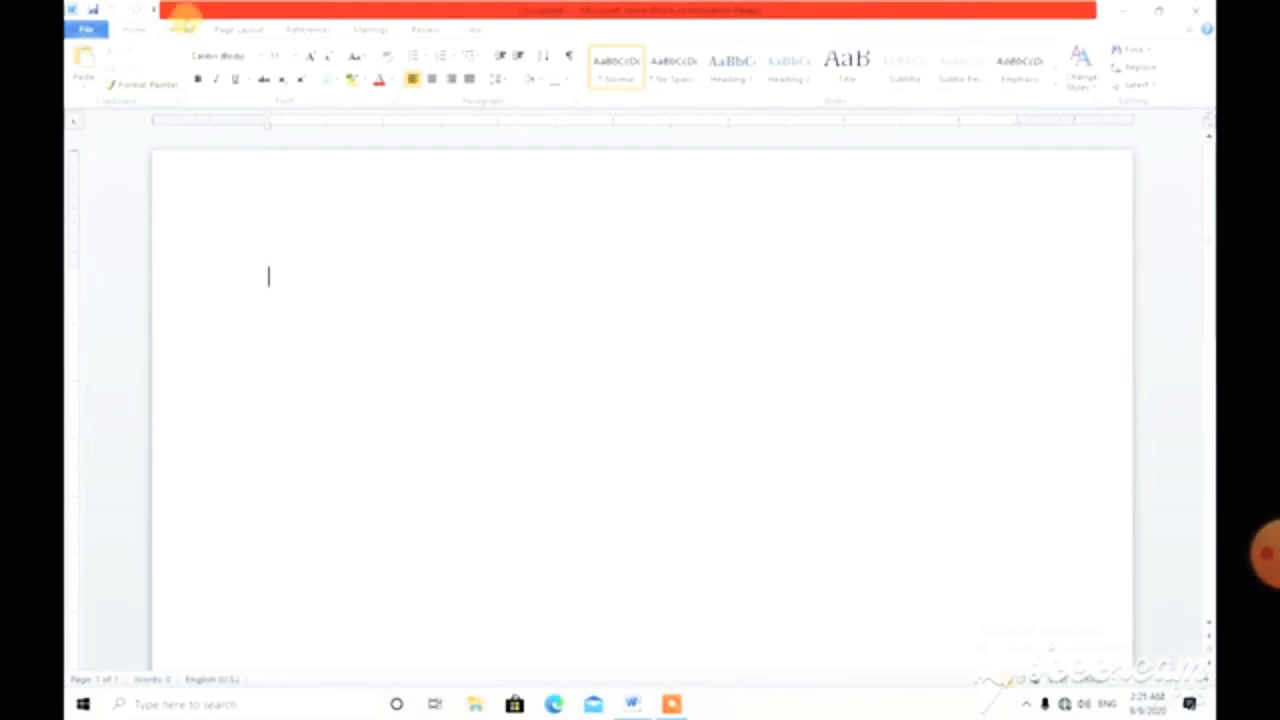
Open the Clip Art search and browse the available clips with the search term left empty
click(179, 31)
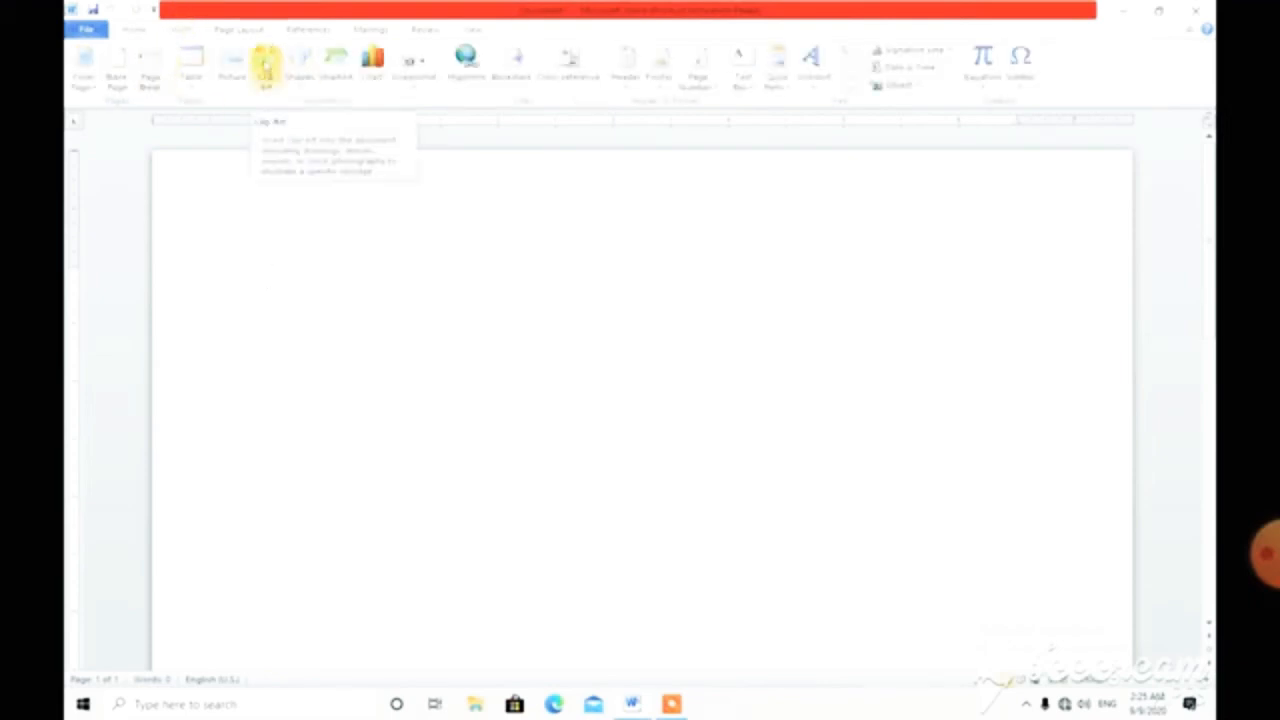
click(265, 65)
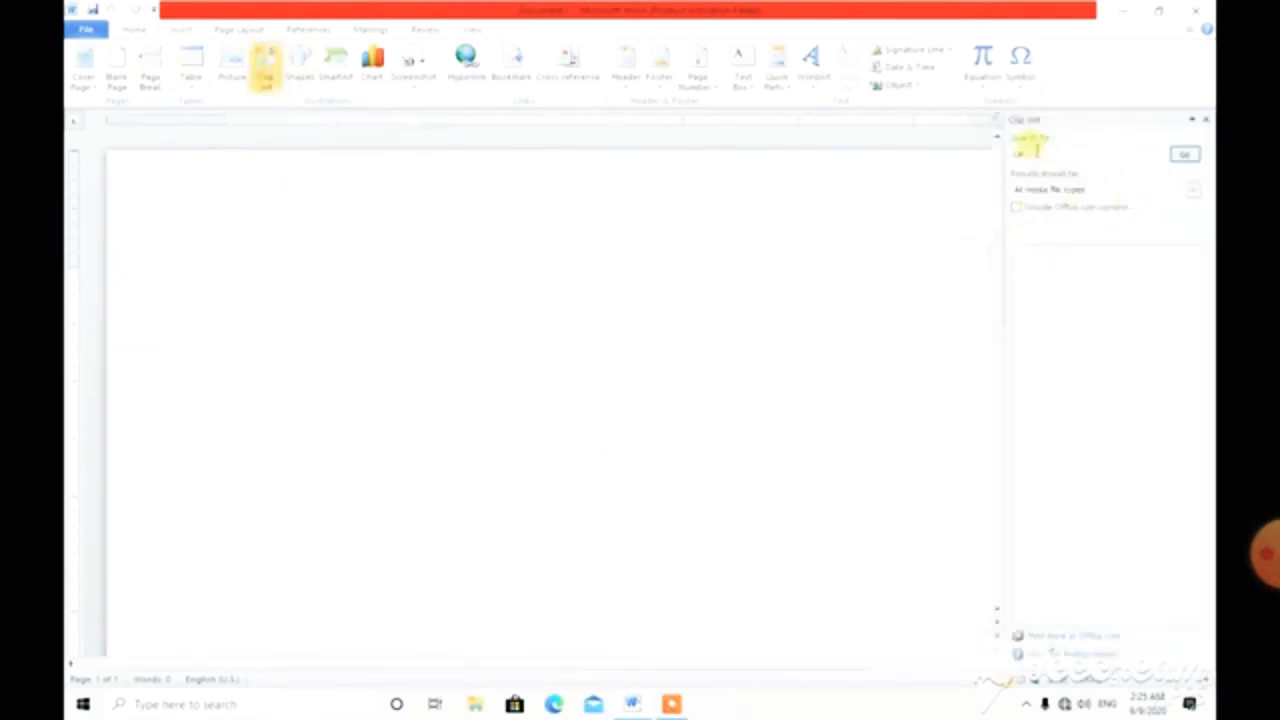
click(1020, 150)
text(cat)
click(1186, 156)
click(1185, 155)
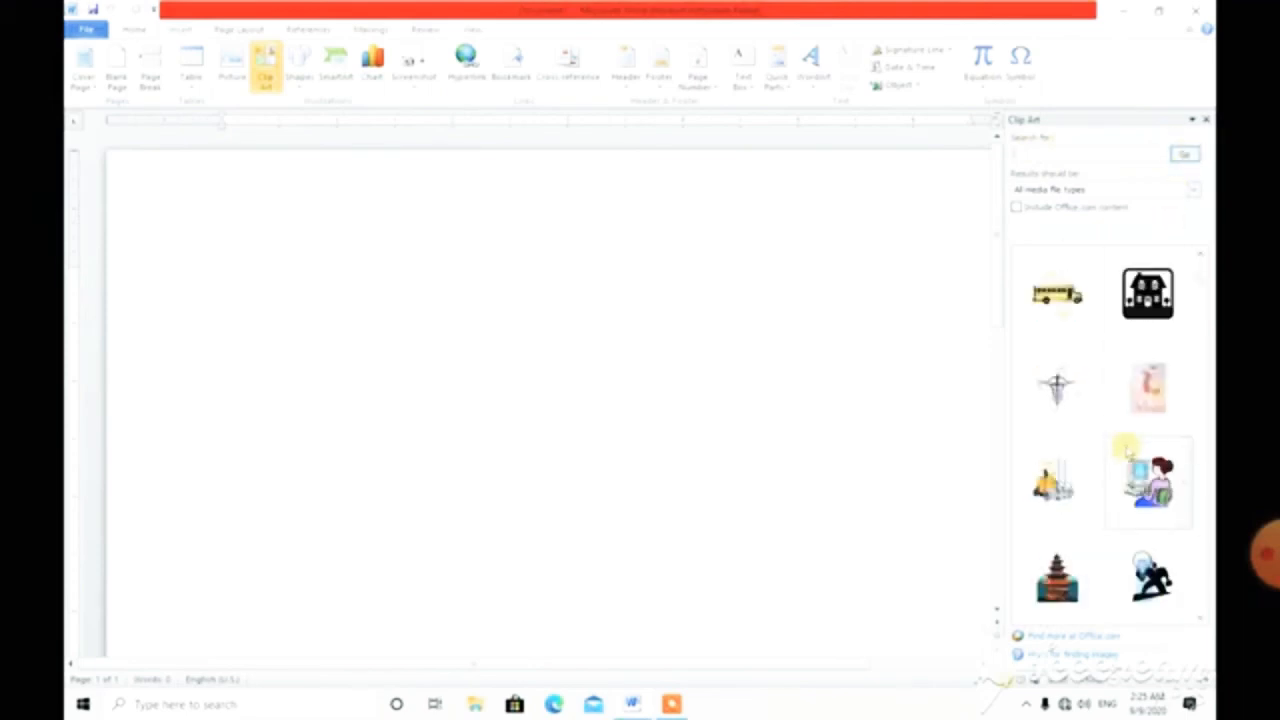
scroll(1125, 447, down, 3)
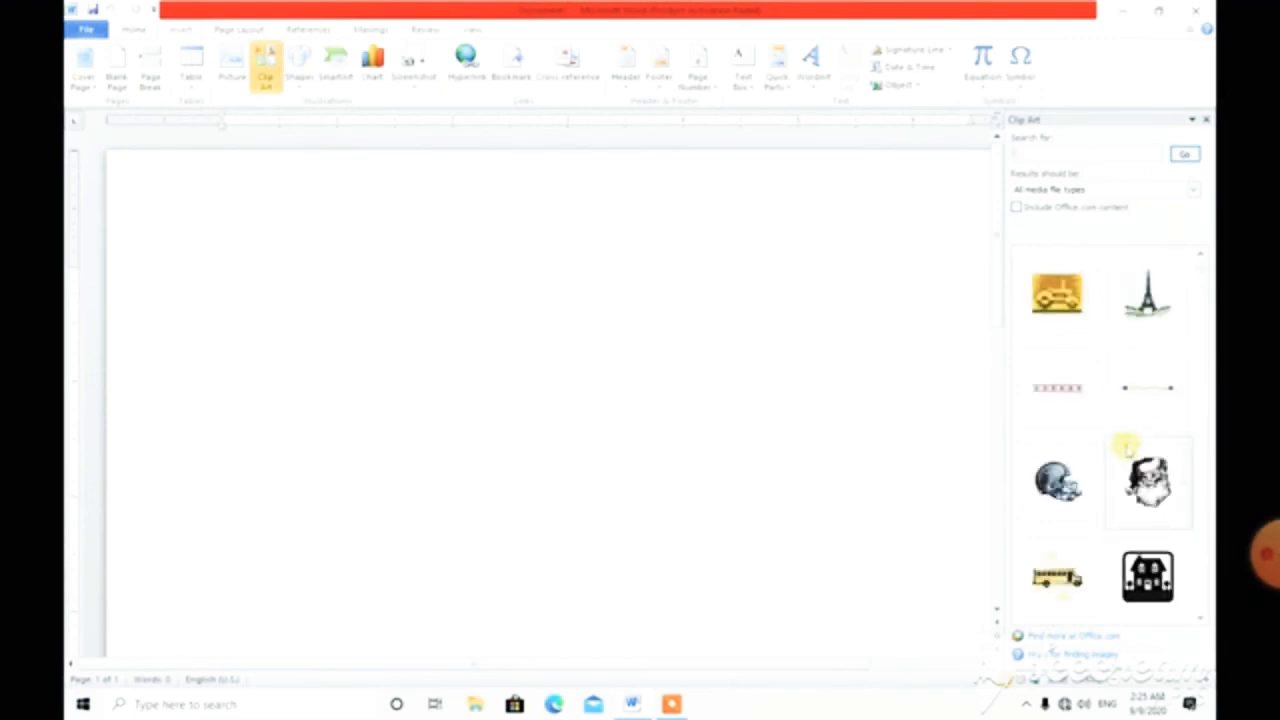
scroll(1125, 447, up, 3)
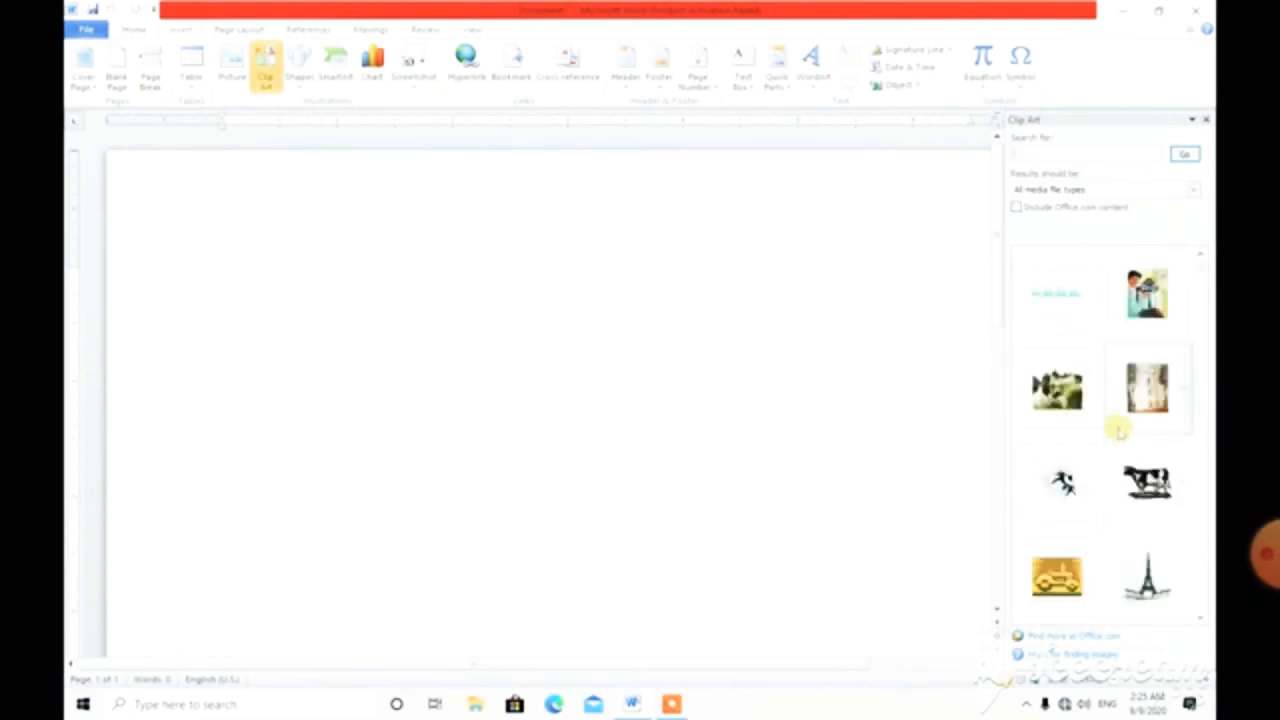
Search the clip art for "car" and insert the green race car with a driver into the document
click(1019, 152)
click(1183, 155)
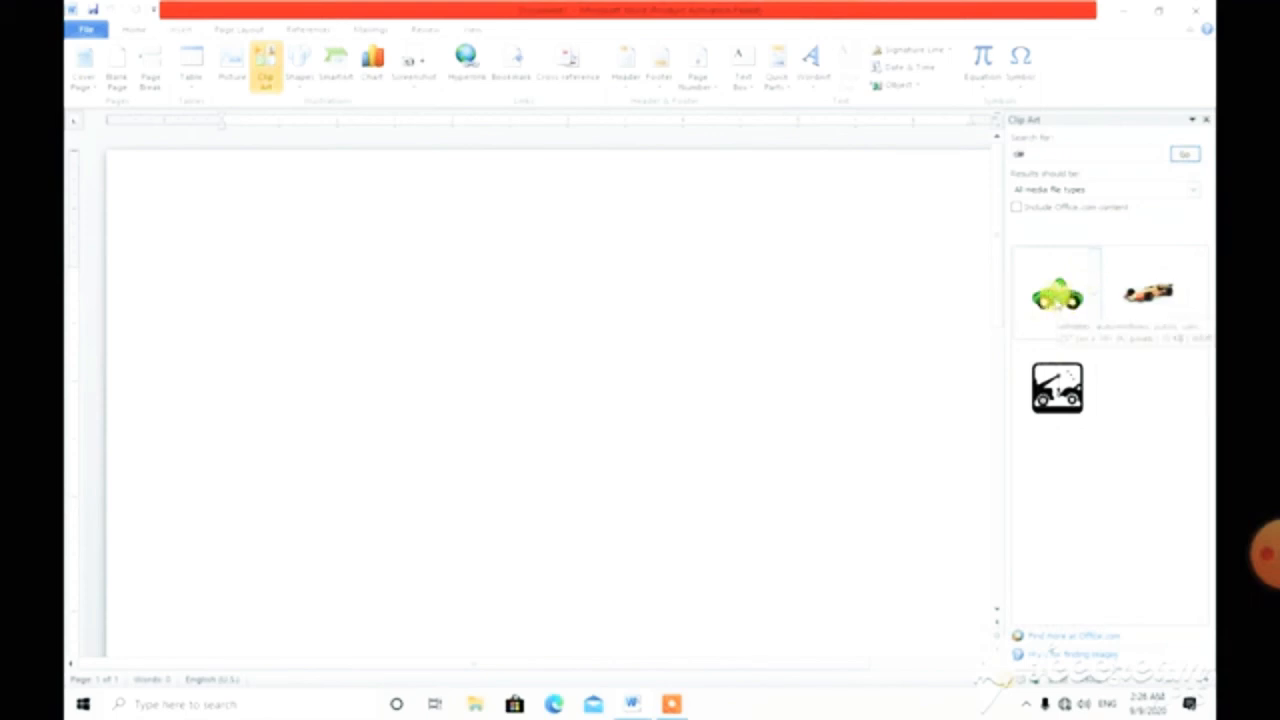
click(1057, 295)
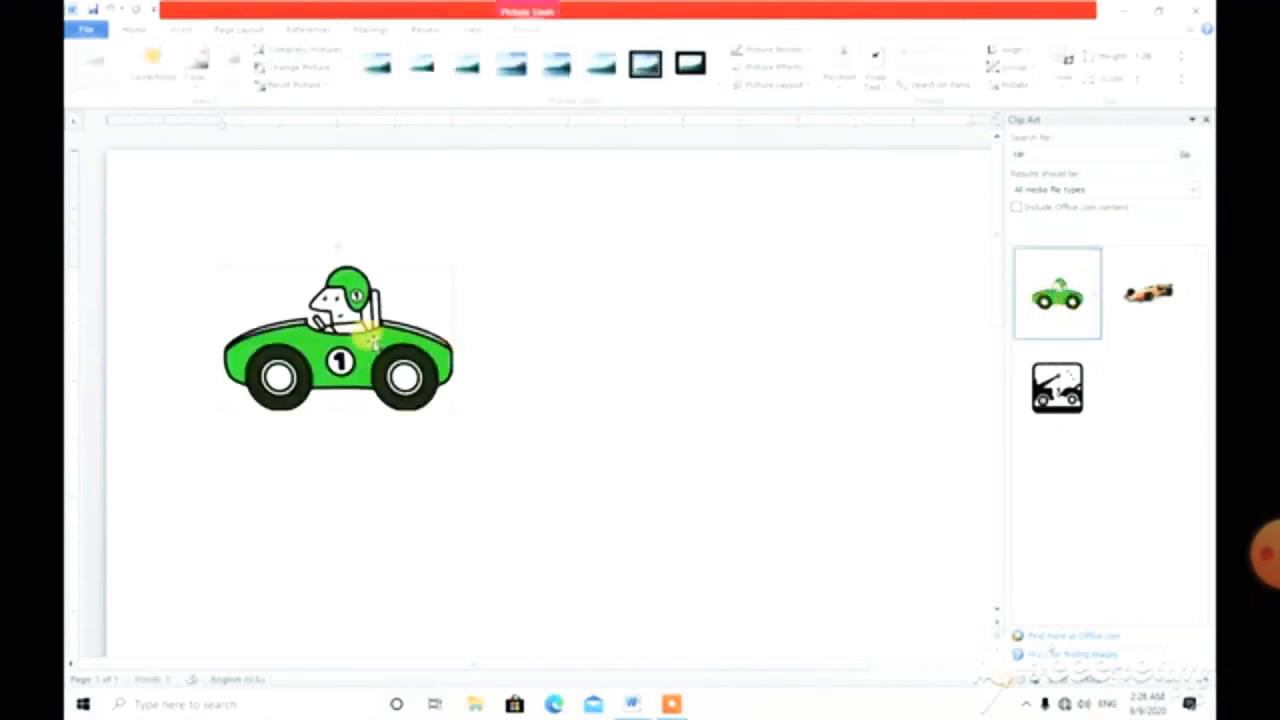
Enlarge the green car picture proportionally to about 2.4 inches wide and keep it selected
click(360, 305)
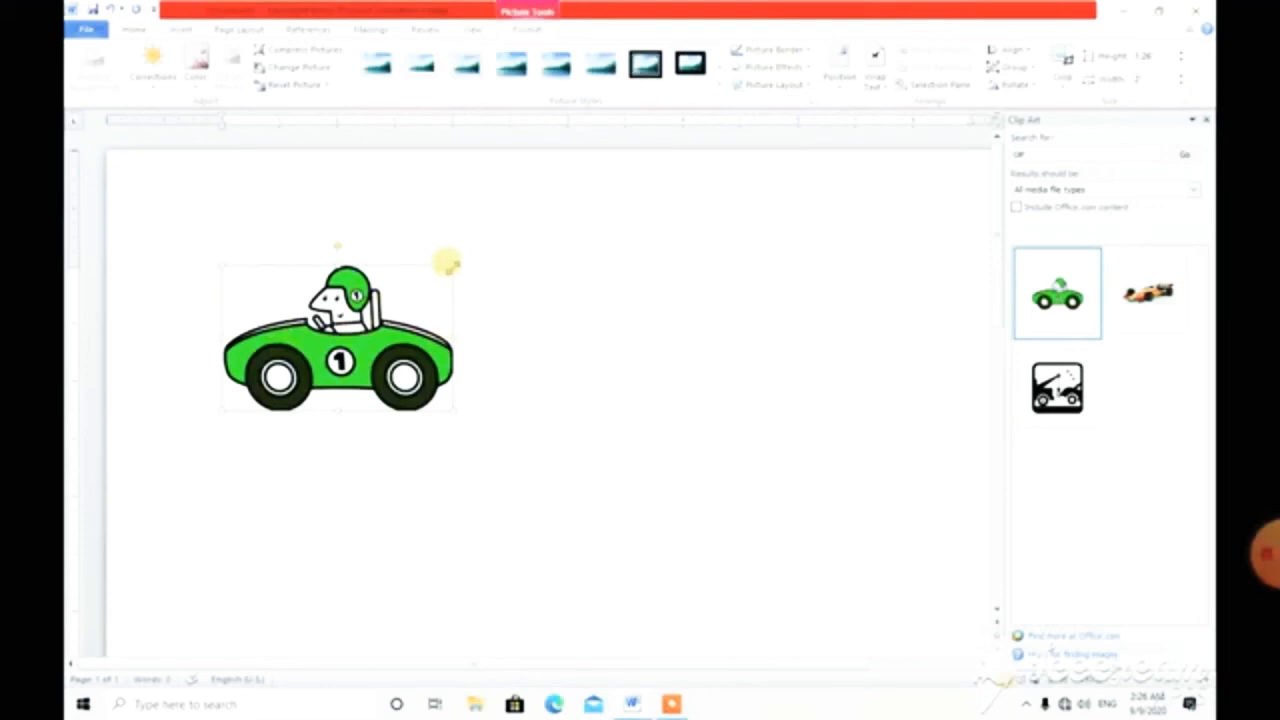
mouse_move(447, 263)
mouse_down()
mouse_move(463, 234)
mouse_move(466, 246)
mouse_up()
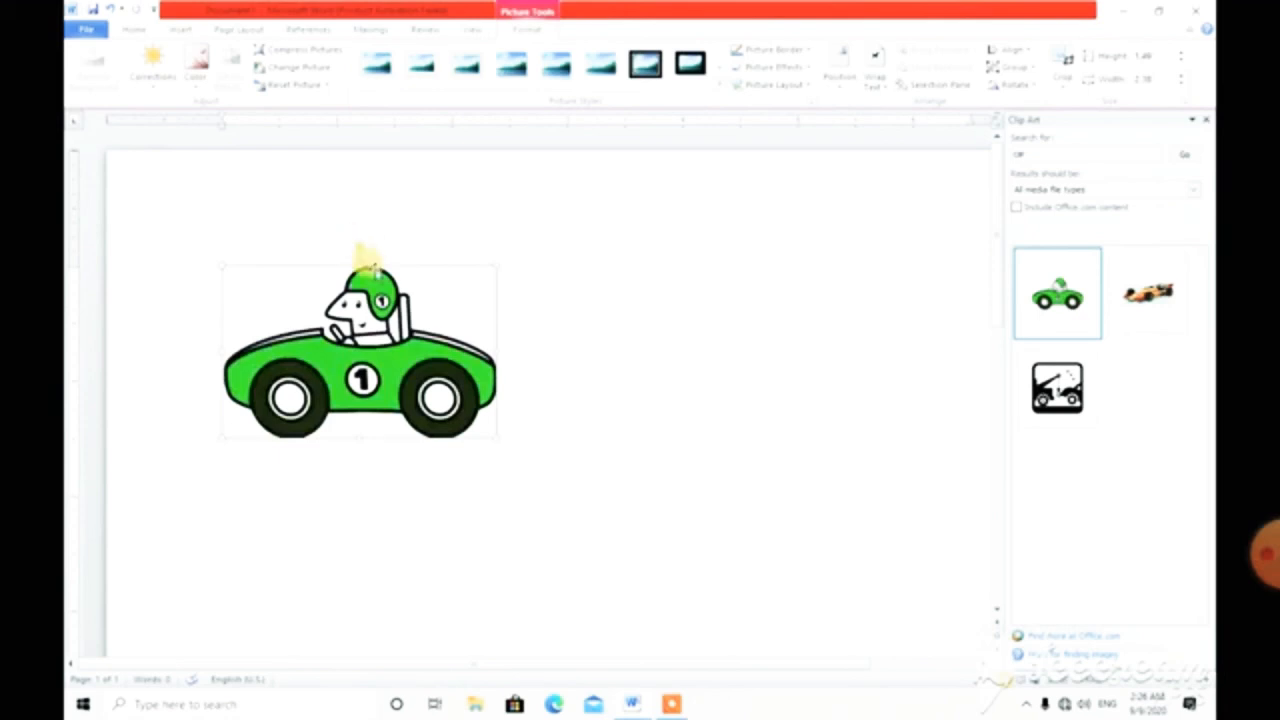
mouse_move(354, 234)
mouse_down()
mouse_move(374, 246)
mouse_move(346, 246)
mouse_move(377, 243)
mouse_move(349, 246)
mouse_move(362, 252)
mouse_up()
click(557, 253)
click(385, 340)
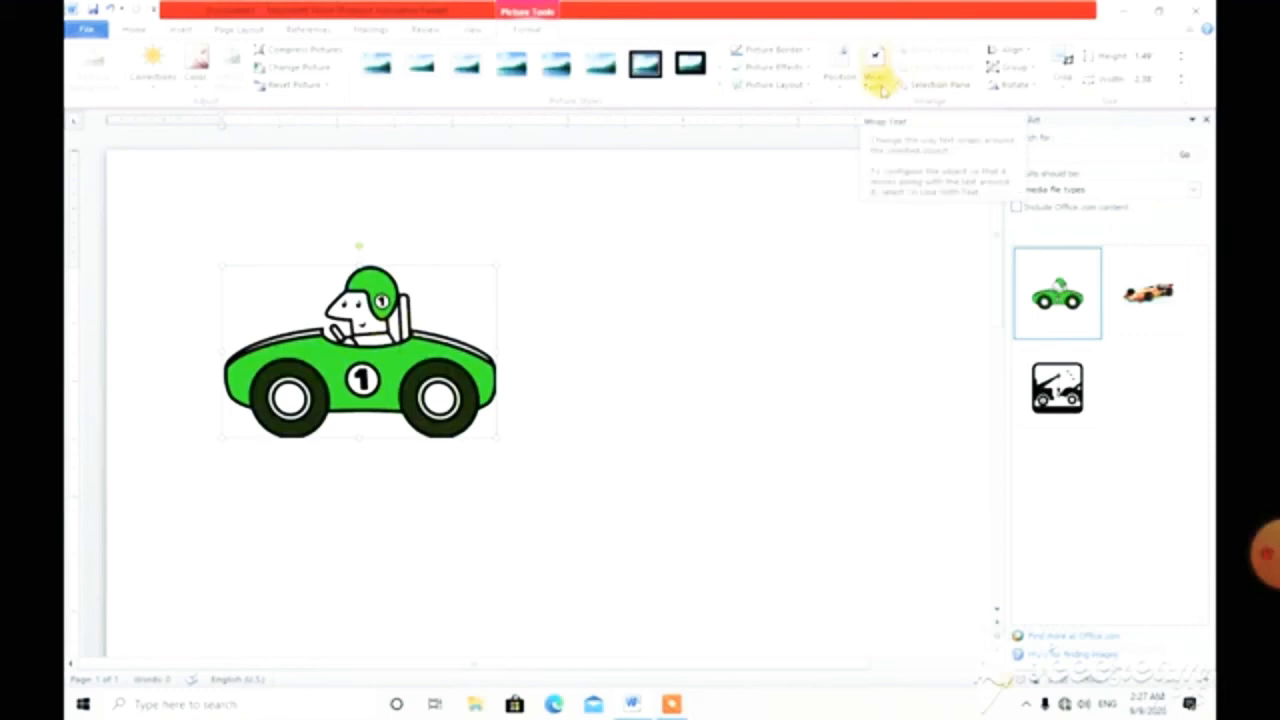
Set the car picture's text wrapping to Square and move it below the first text line, partly into the left margin
click(882, 90)
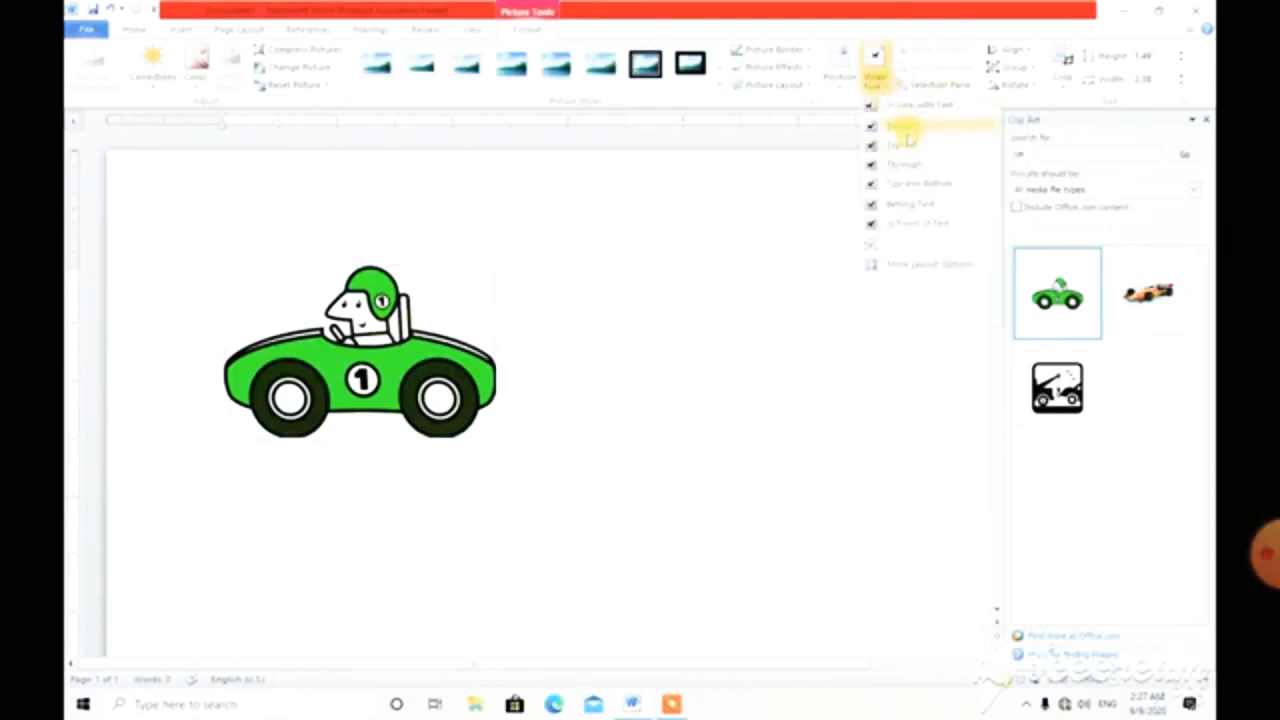
click(907, 130)
drag(343, 330, 250, 305)
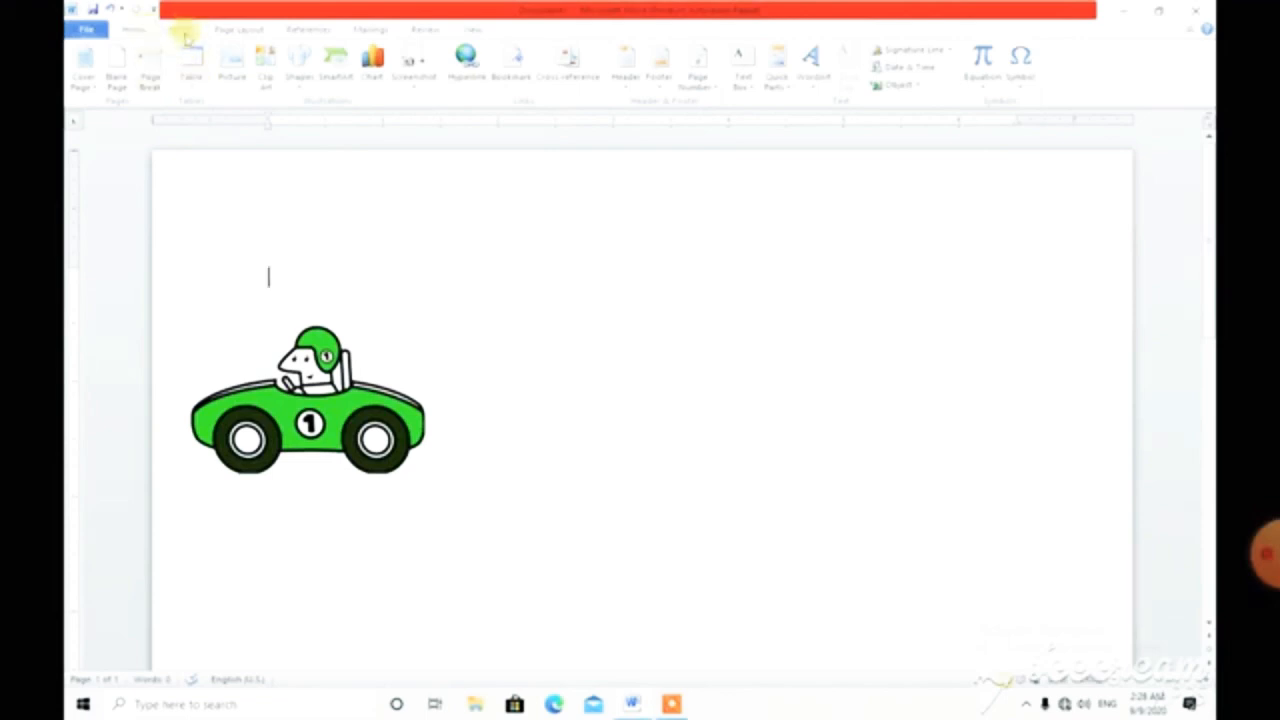
Insert the pigeon photo IMG-20180826-WA0006 from the Downloads folder into the document
click(231, 62)
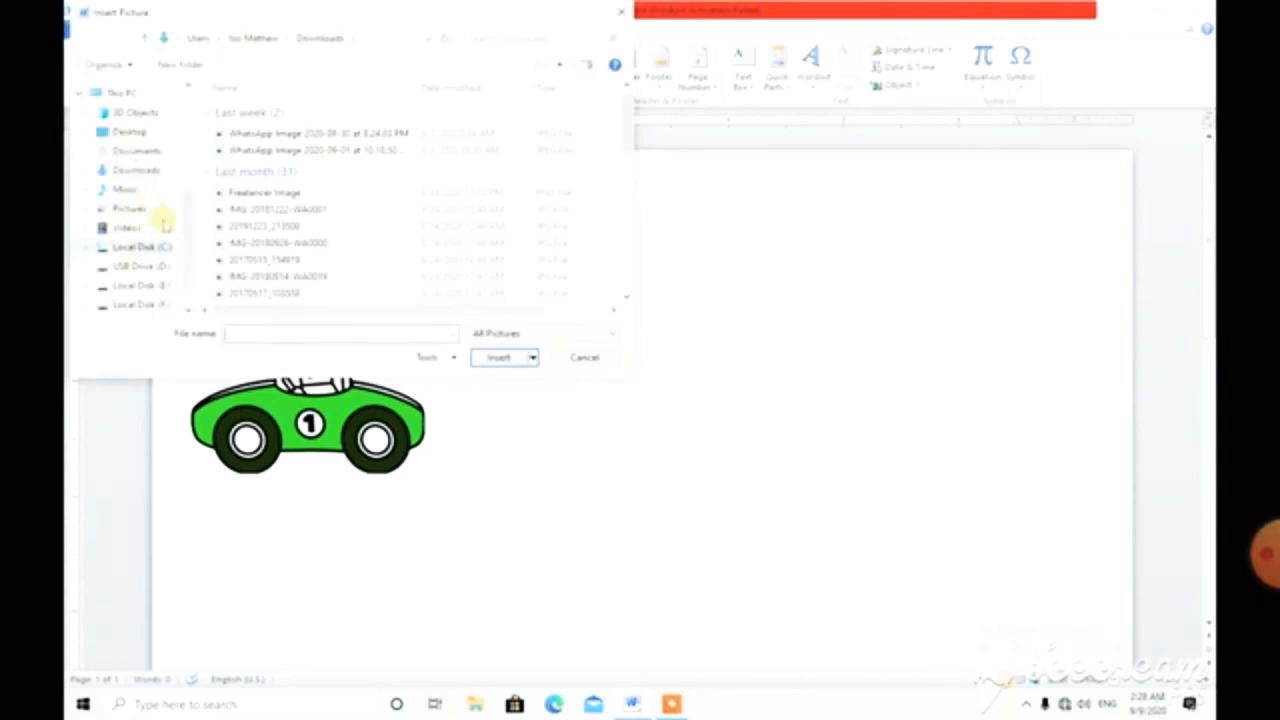
click(134, 171)
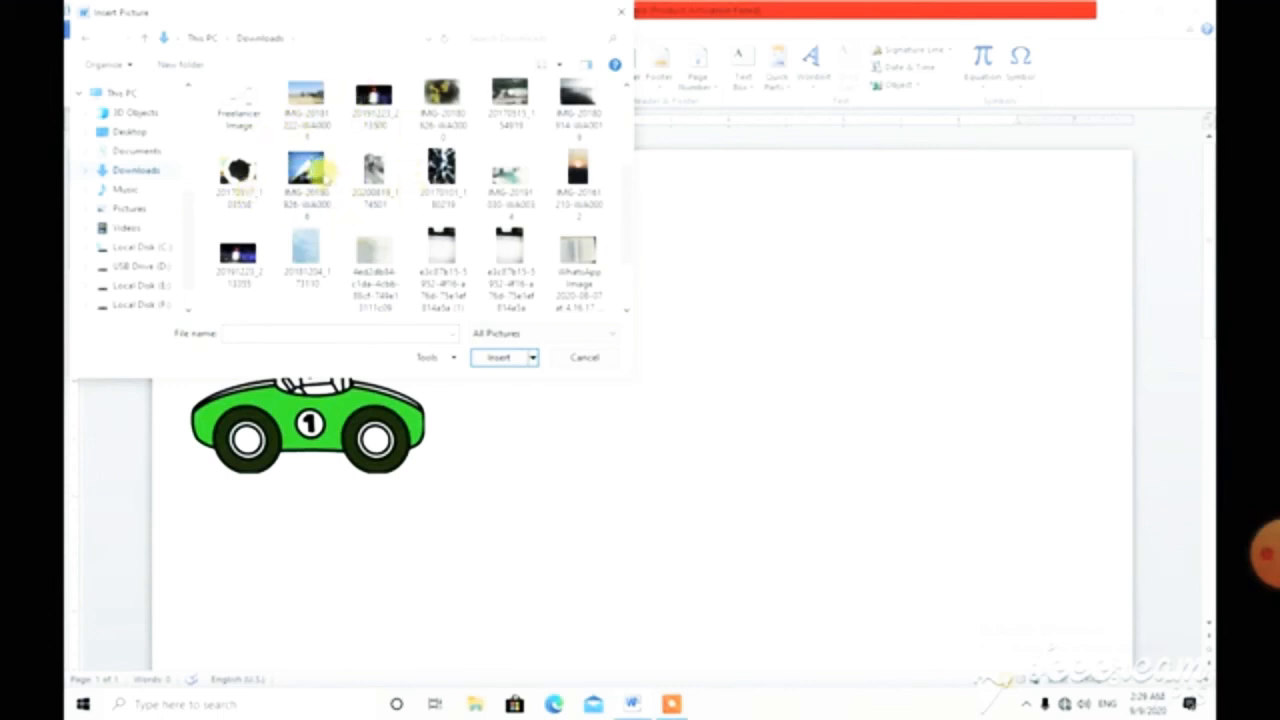
click(312, 172)
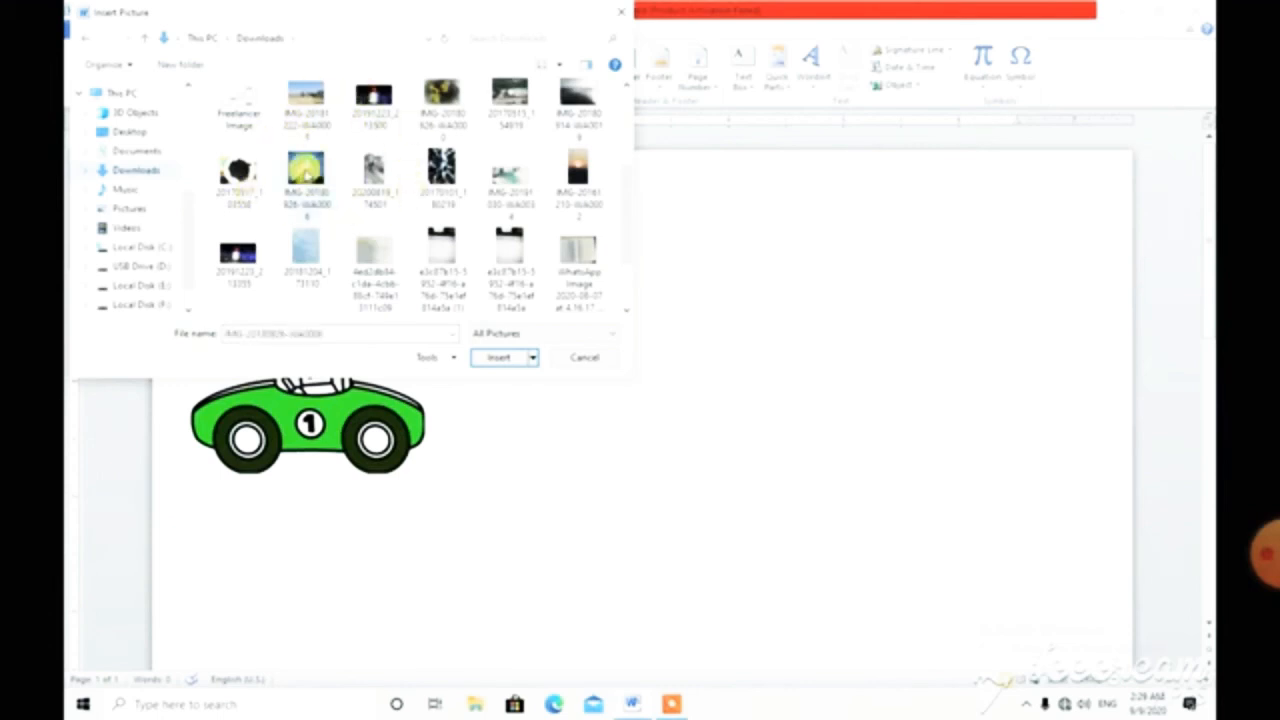
click(501, 359)
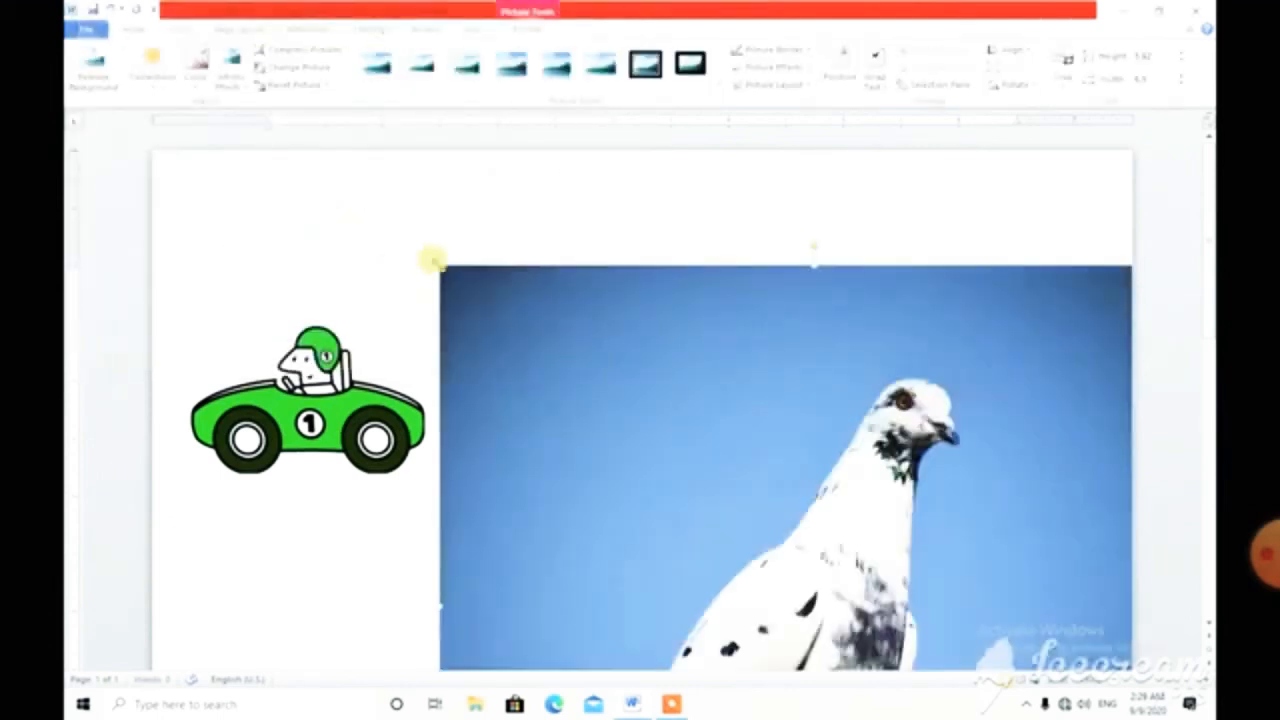
Shrink the pigeon picture proportionally to about 2.2 inches wide
drag(437, 262, 800, 596)
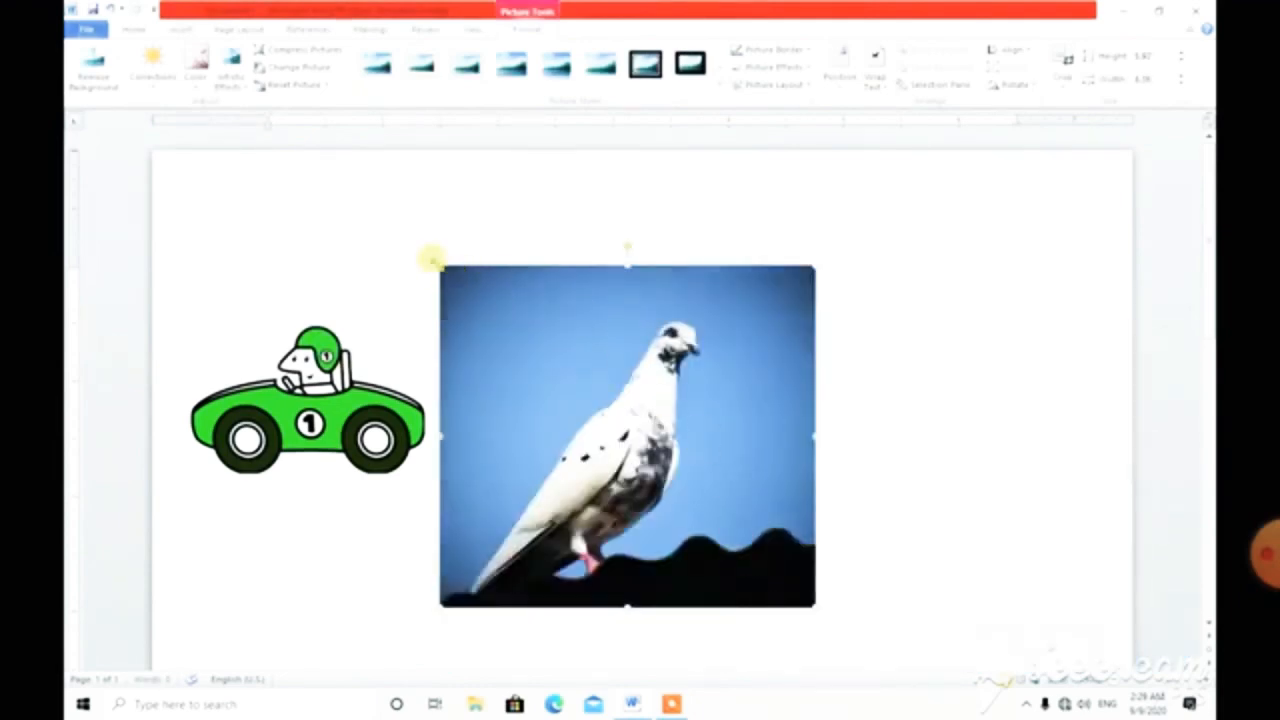
drag(433, 259, 537, 346)
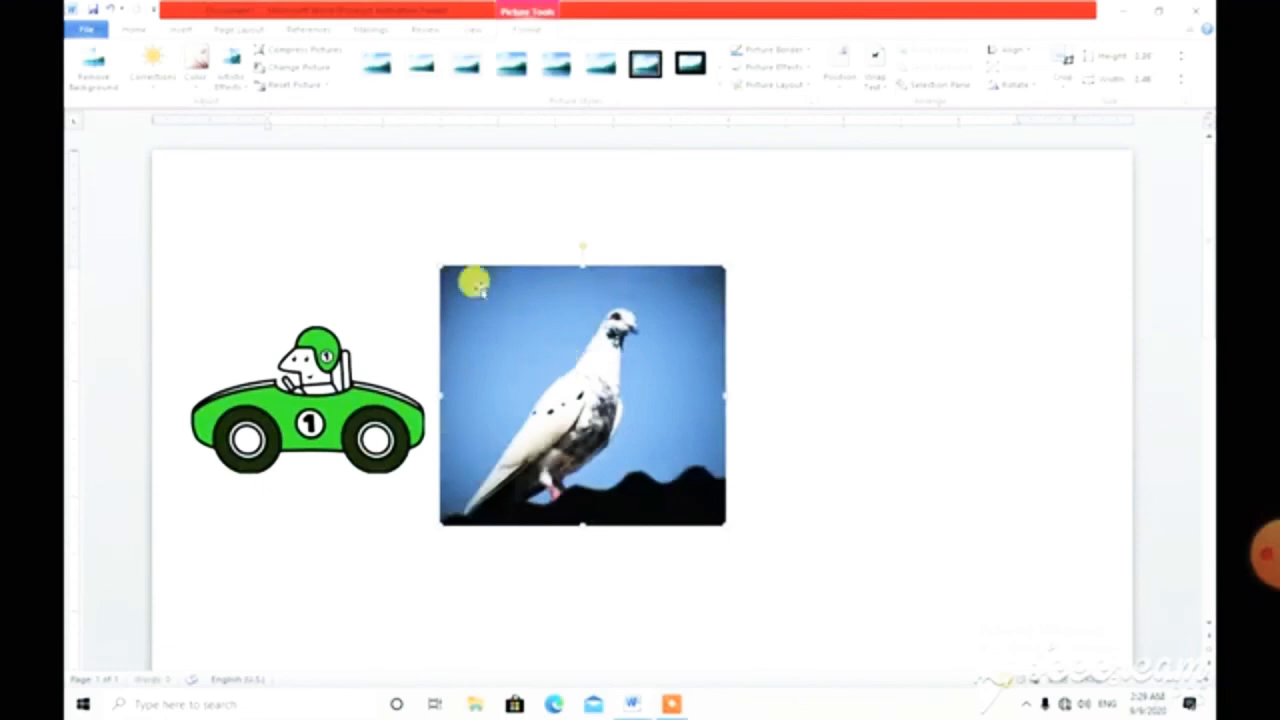
drag(447, 270, 470, 292)
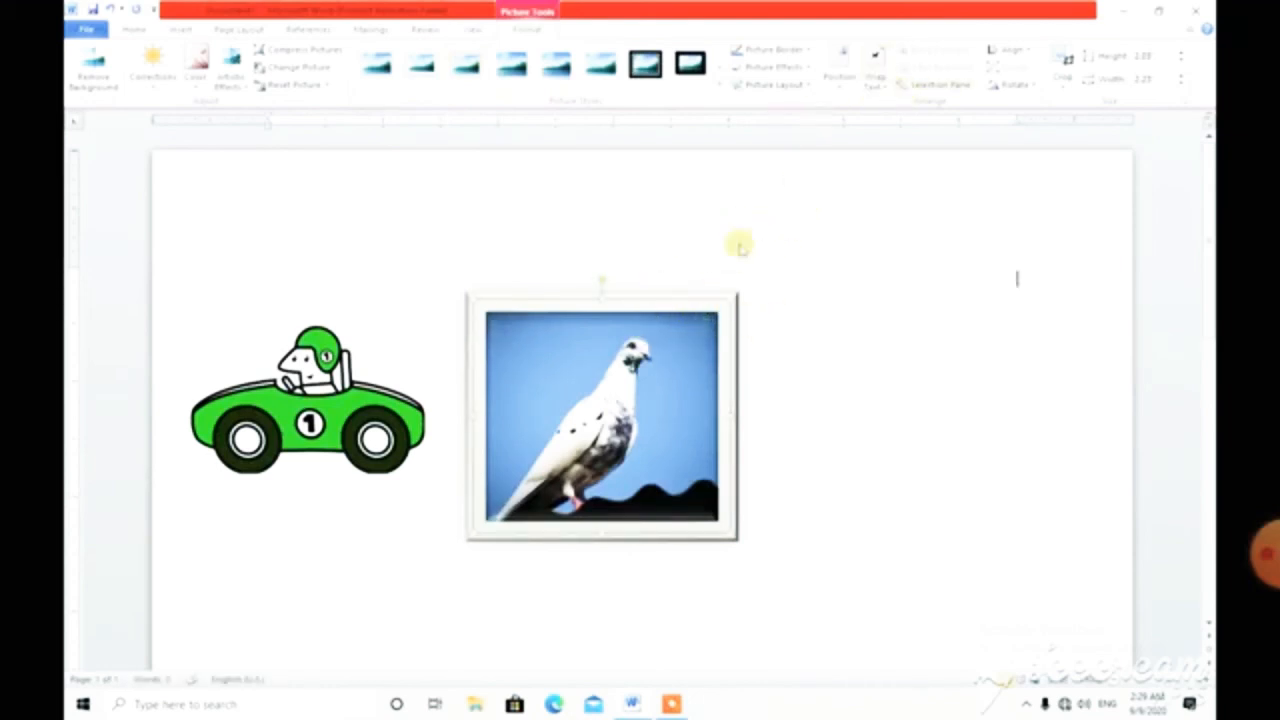
Set the pigeon picture's text wrapping to Square and move it further right, away from the car
click(878, 78)
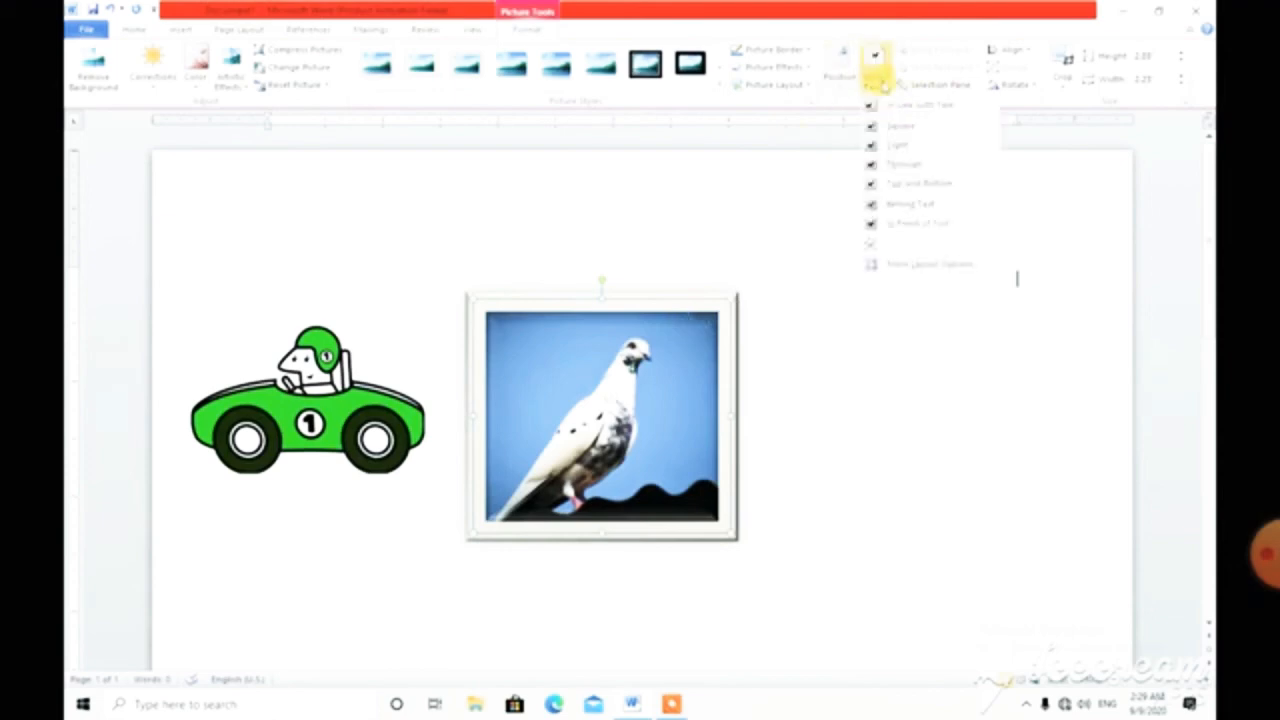
click(900, 125)
drag(682, 338, 820, 355)
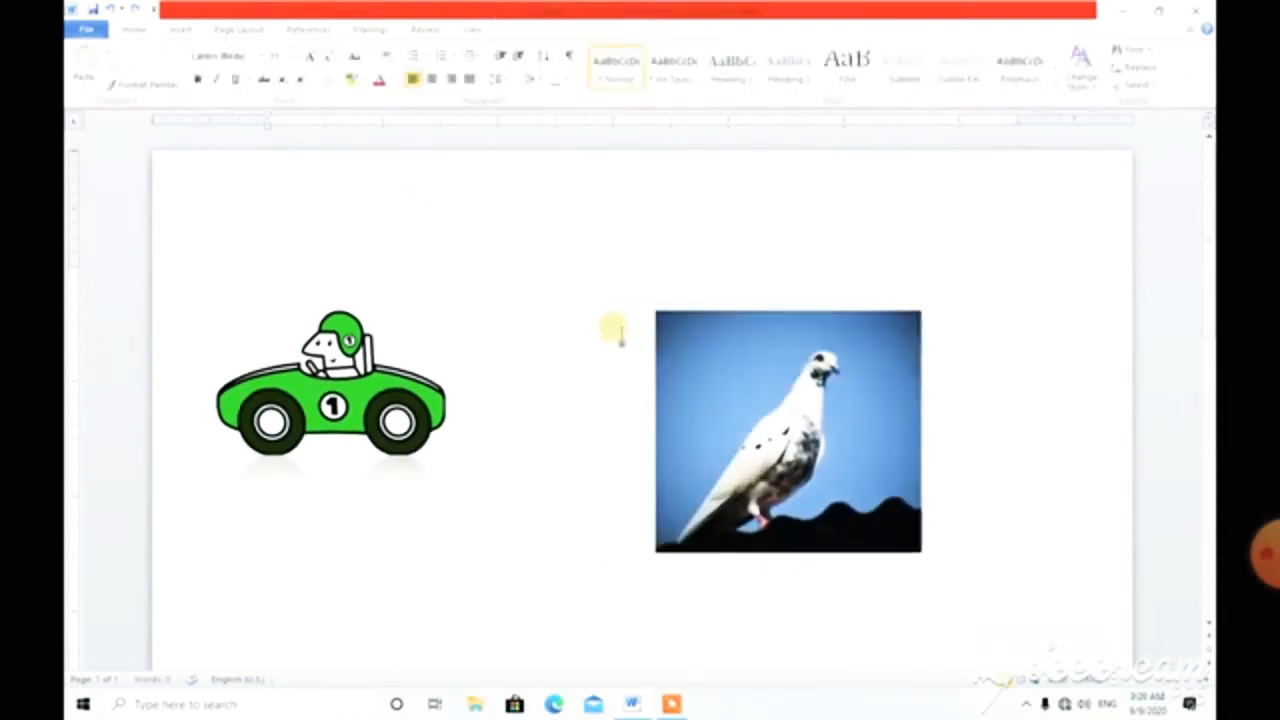
Crop the pigeon picture from its top, right and left edges to about 1.92 by 1.92 inches
click(717, 393)
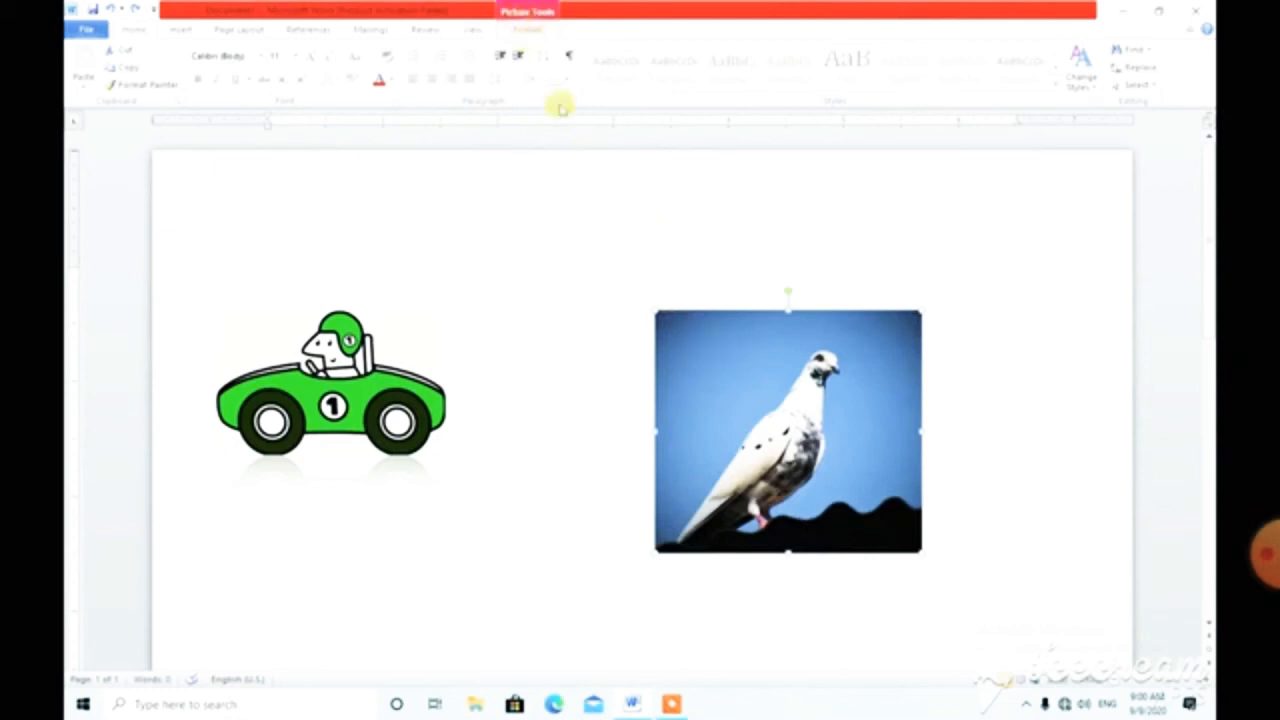
click(528, 34)
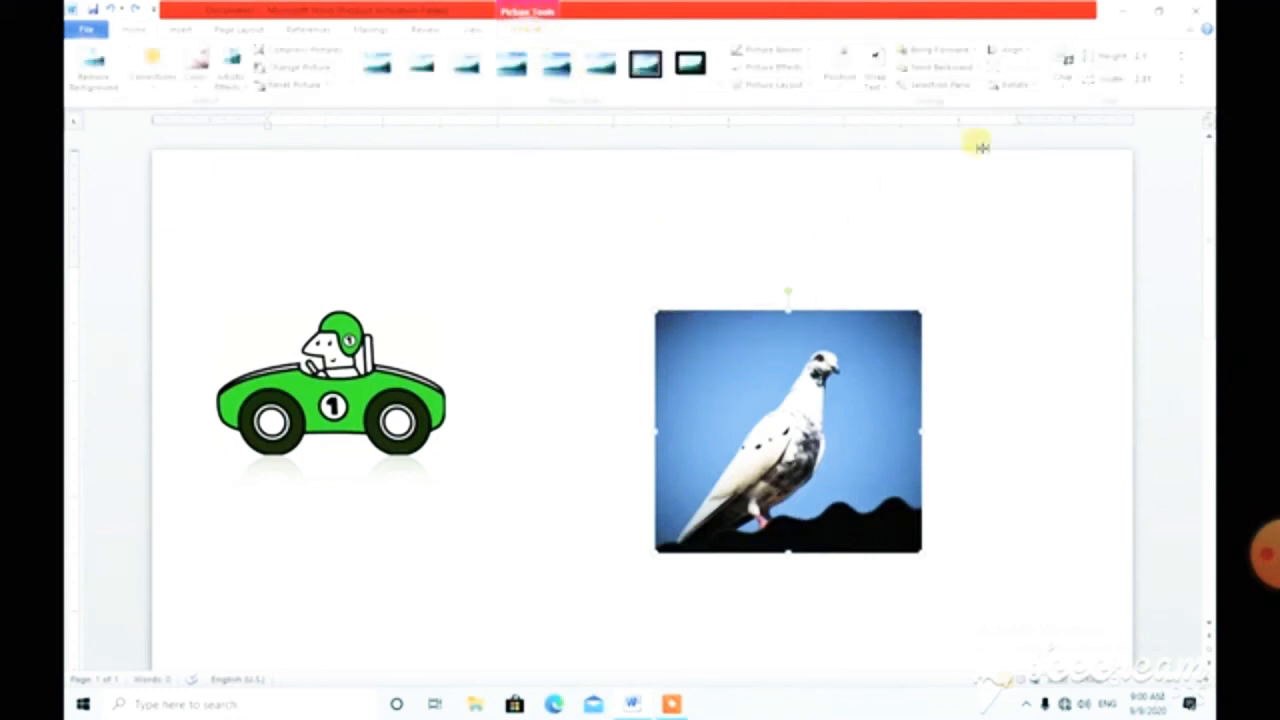
click(1062, 92)
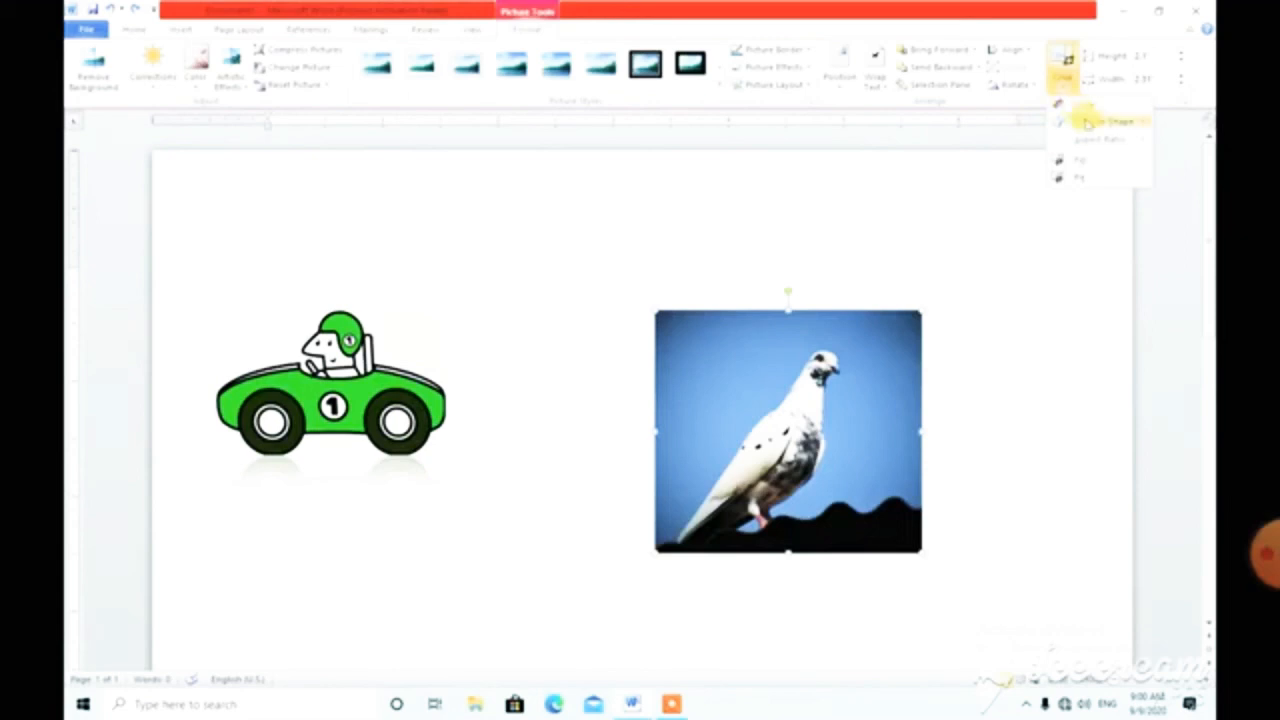
mouse_move(1118, 127)
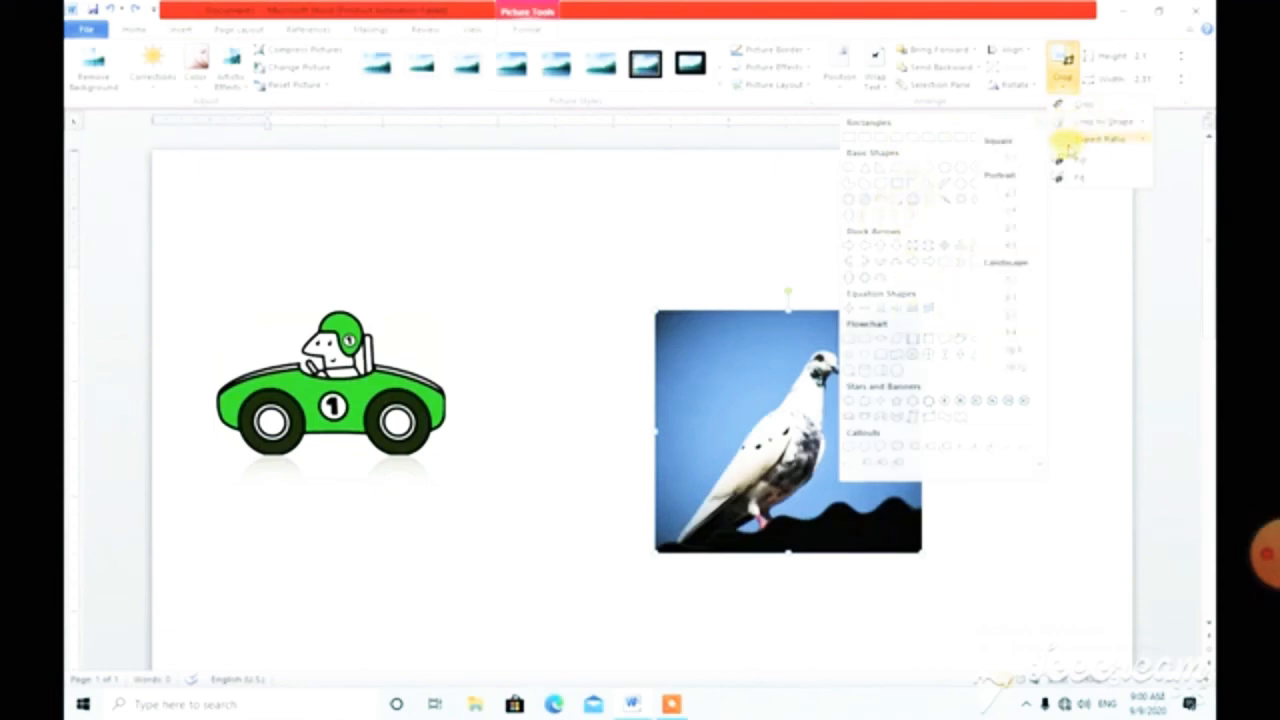
mouse_move(1080, 145)
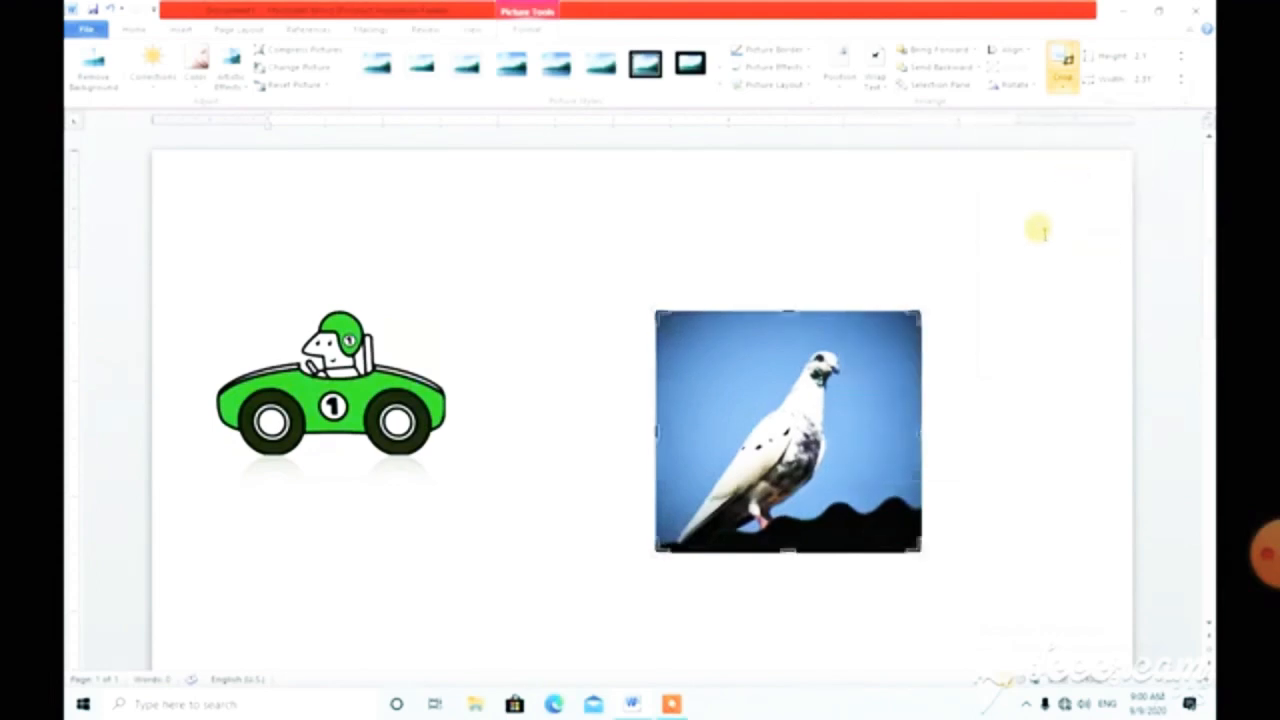
drag(908, 308, 877, 330)
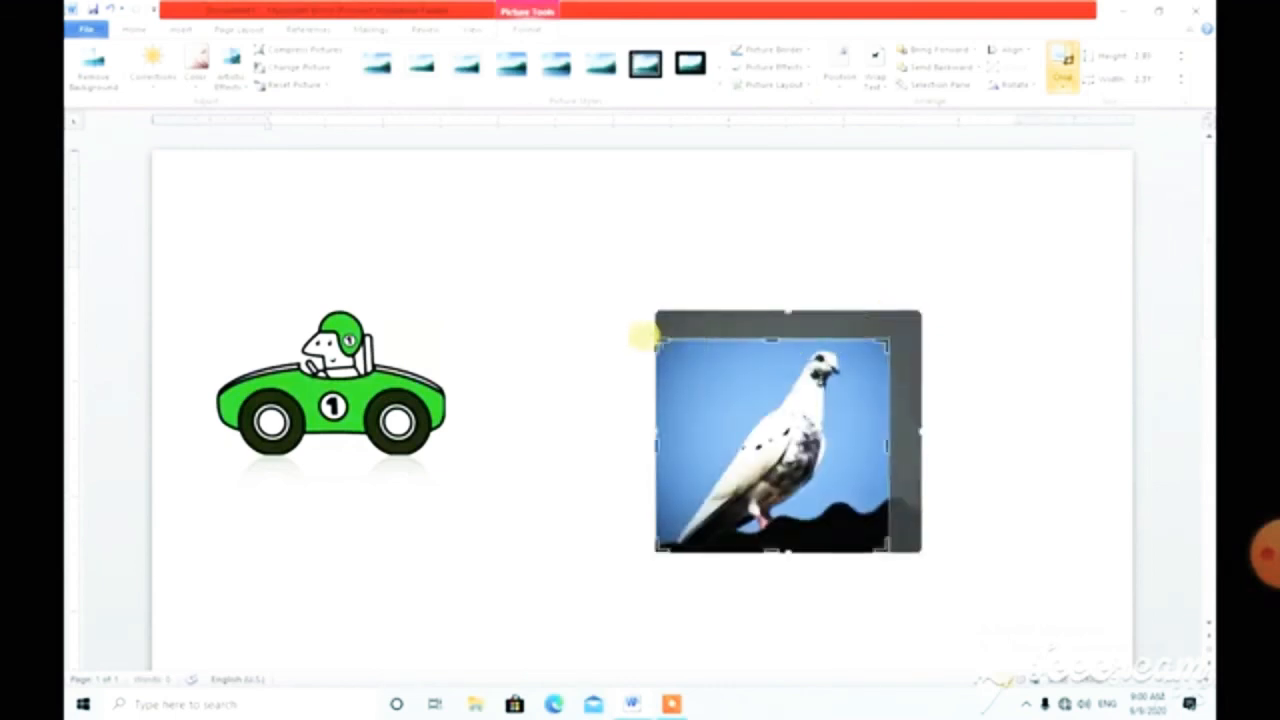
drag(656, 340, 665, 325)
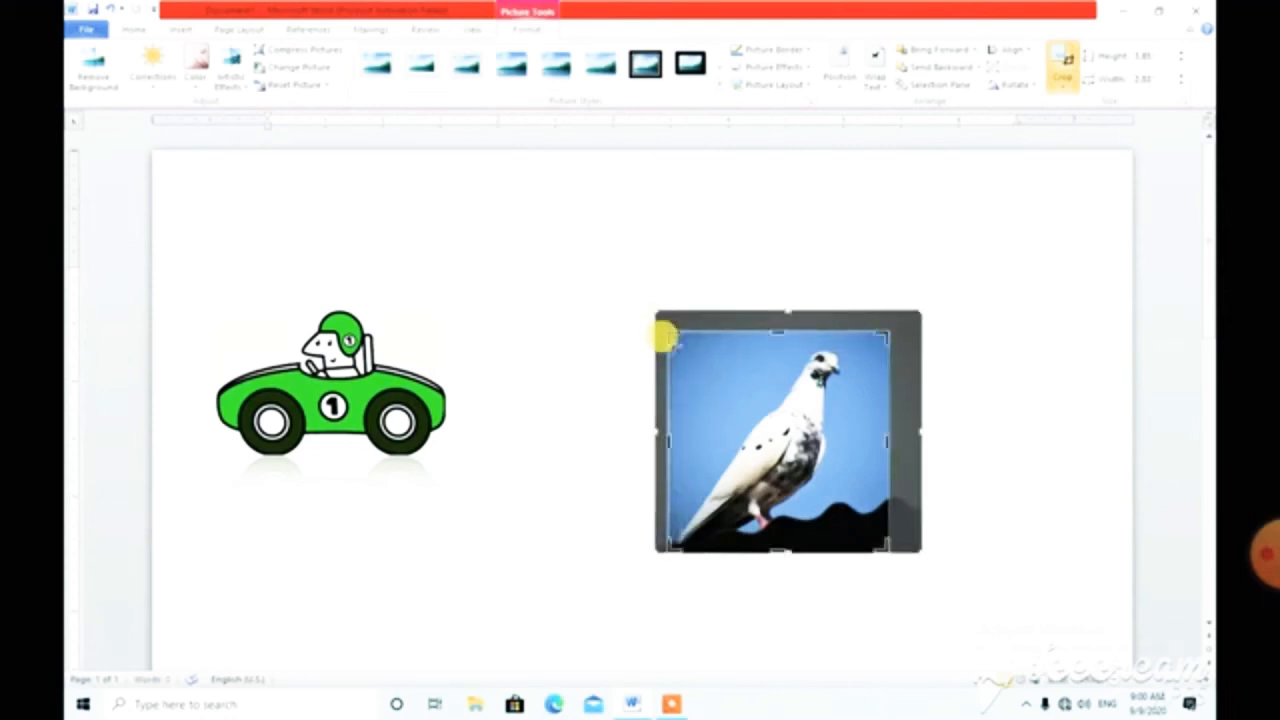
click(268, 318)
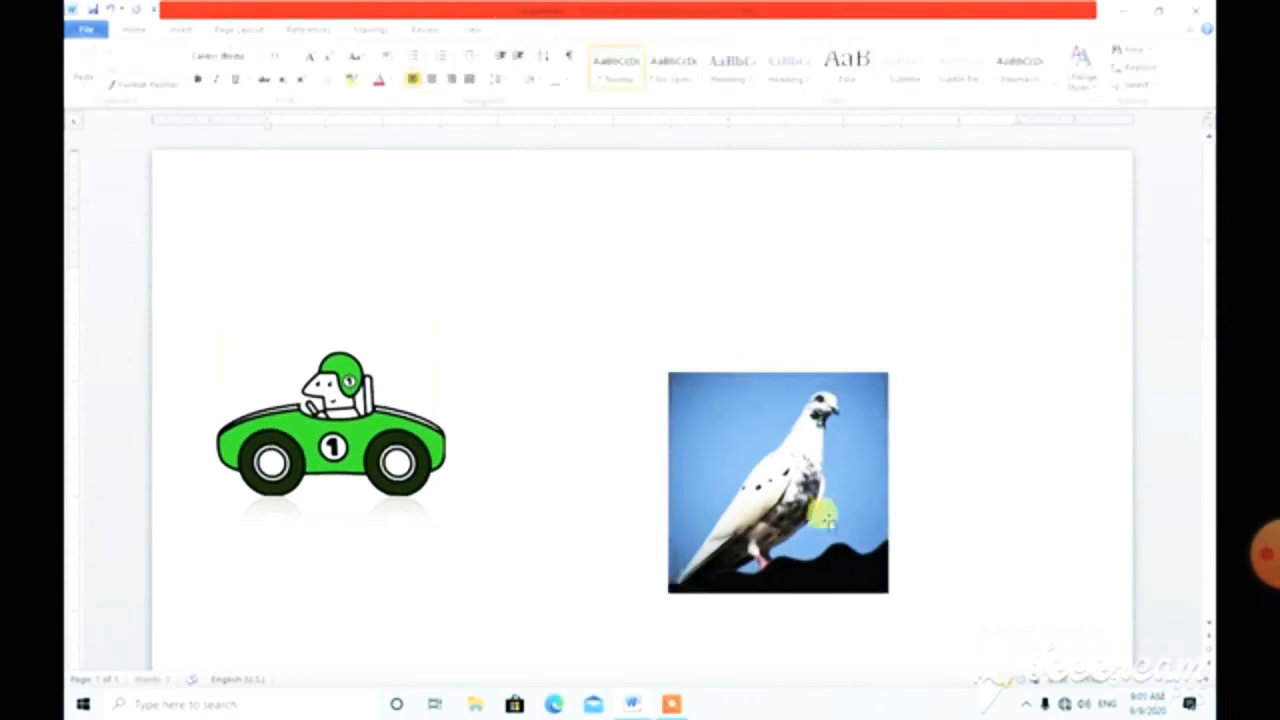
Apply the picture style with a thick, light beveled frame to the pigeon picture and deselect it
click(779, 532)
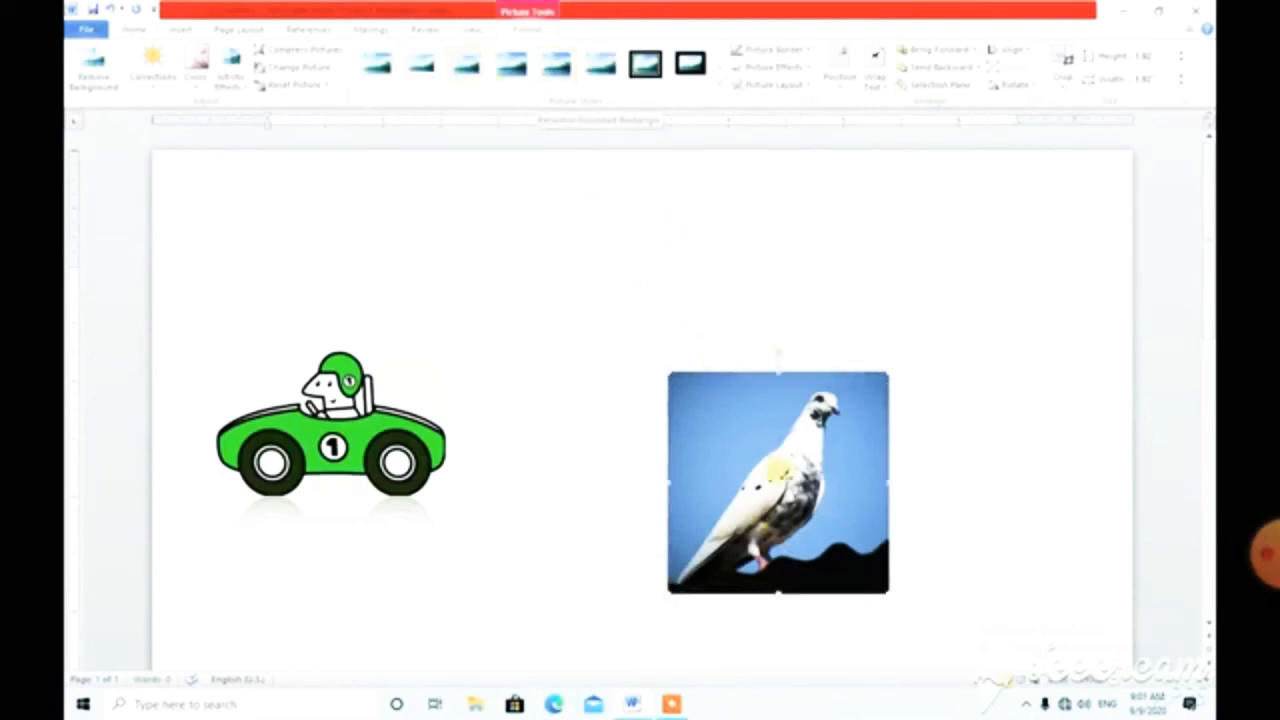
click(470, 70)
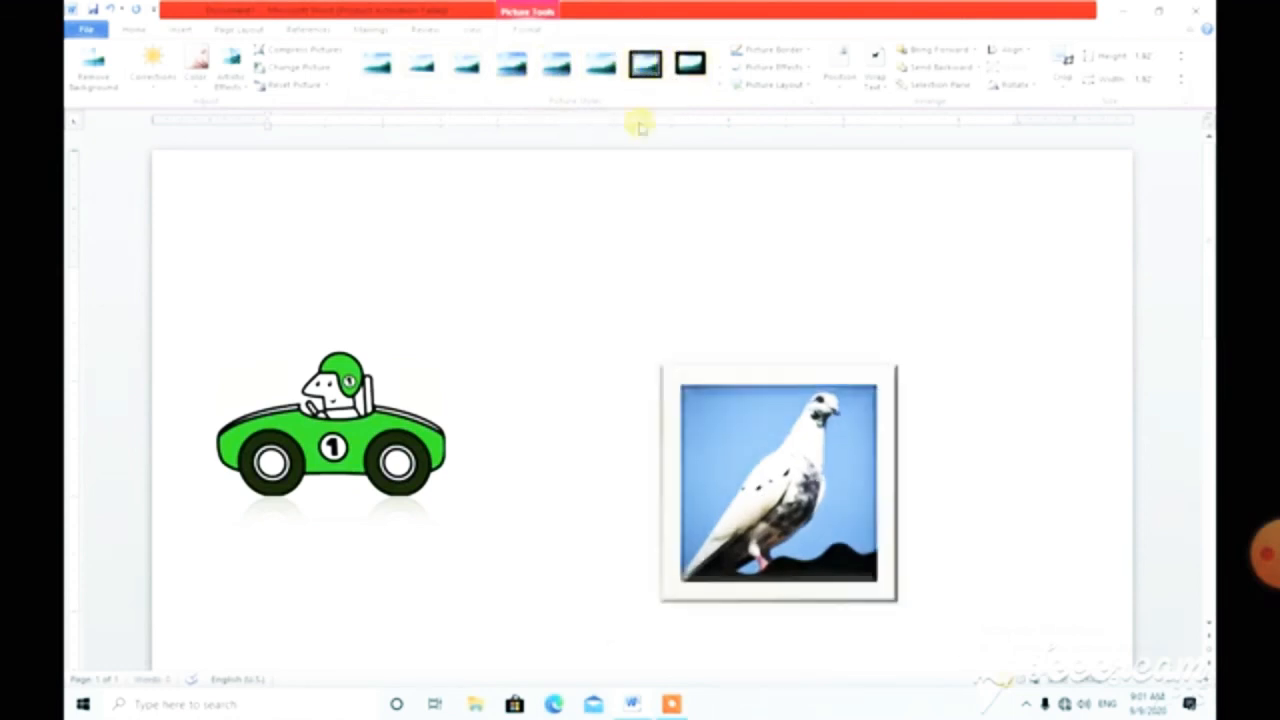
click(580, 172)
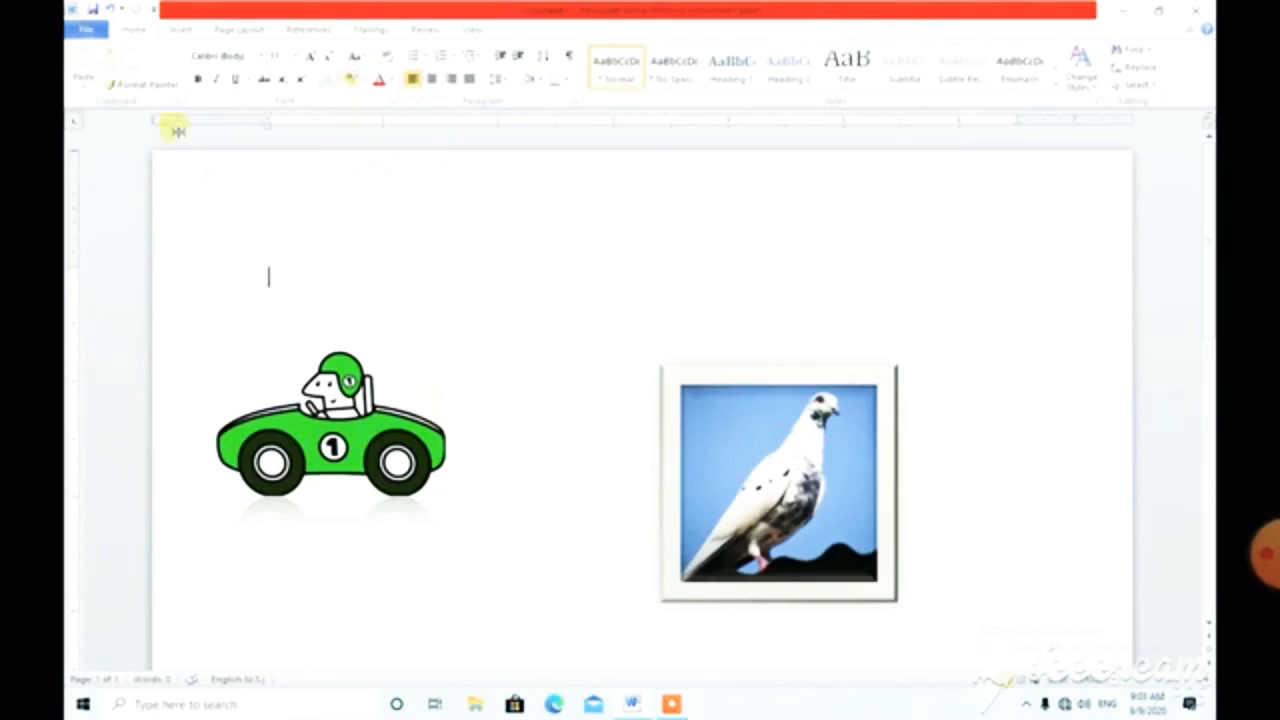
Insert WordArt in the red outlined letter style with the text "pigeon"
click(177, 30)
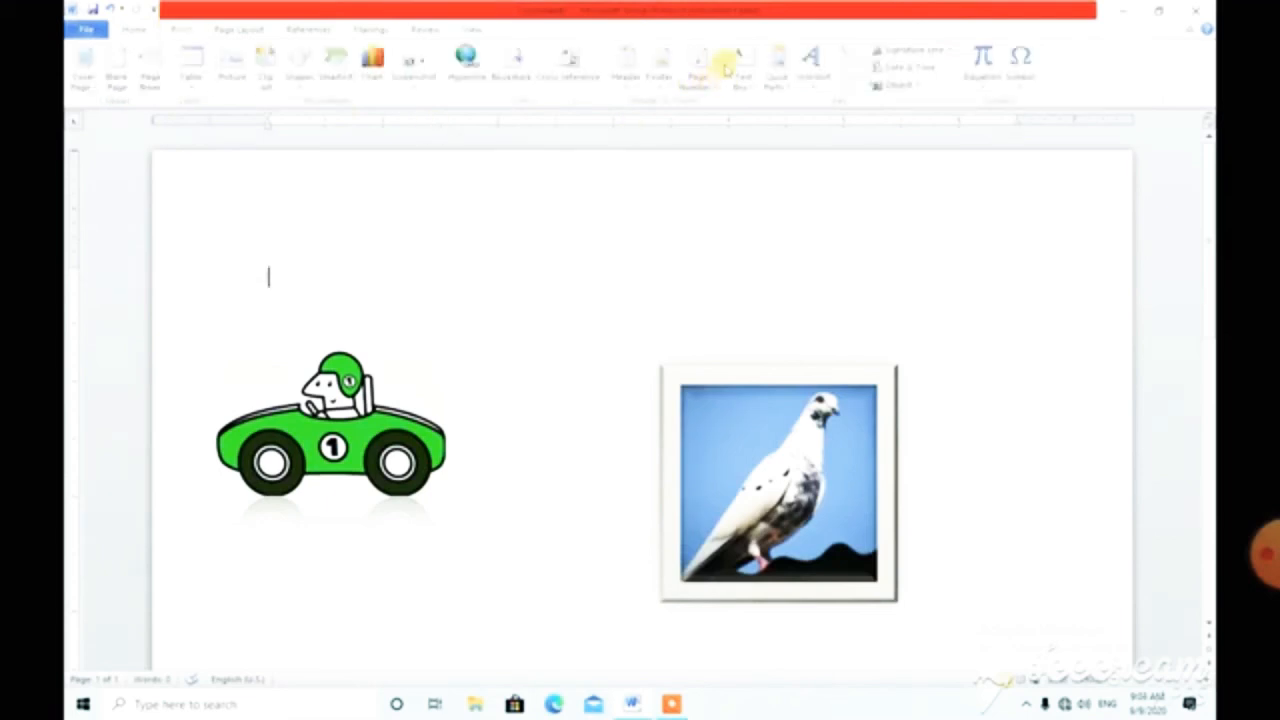
click(813, 75)
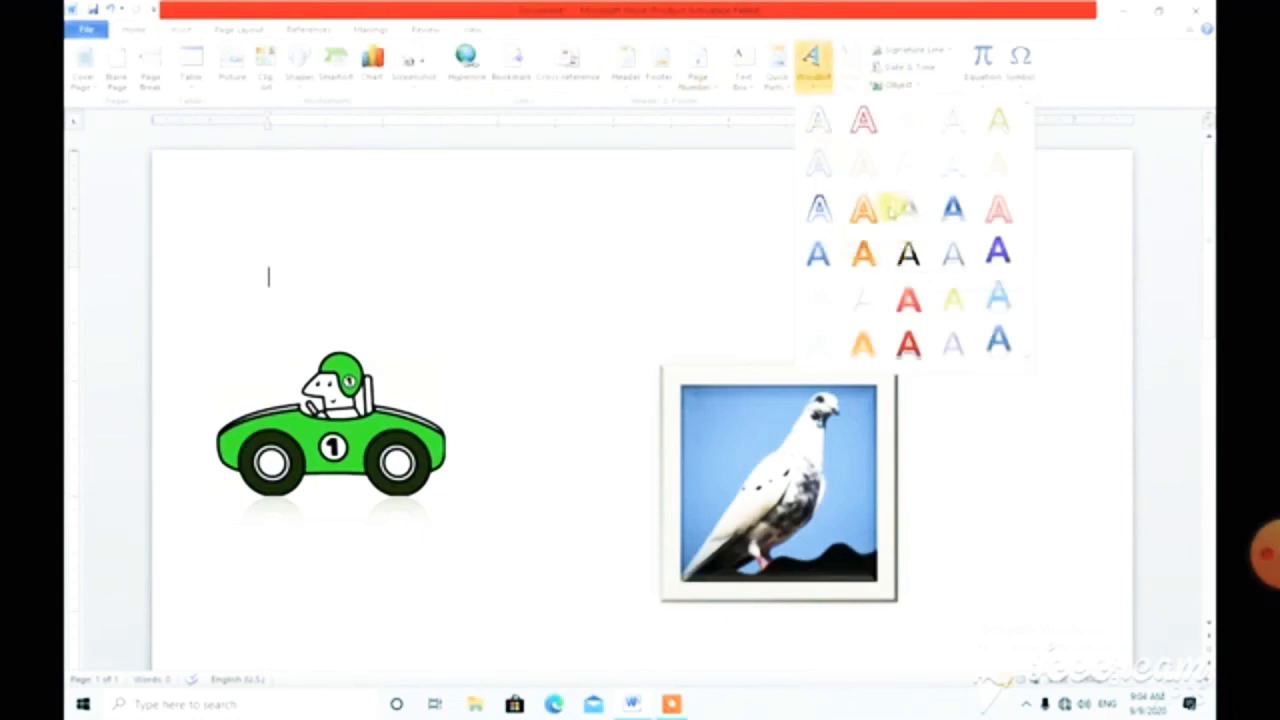
click(990, 214)
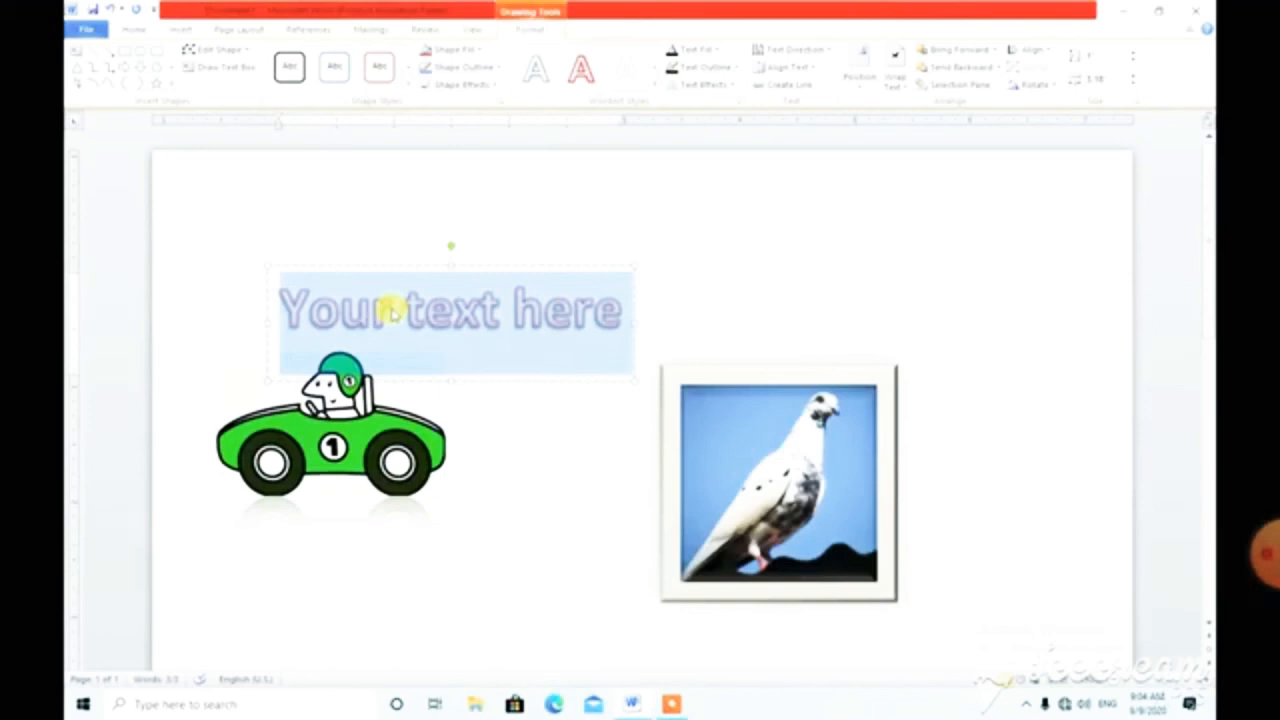
text(pig)
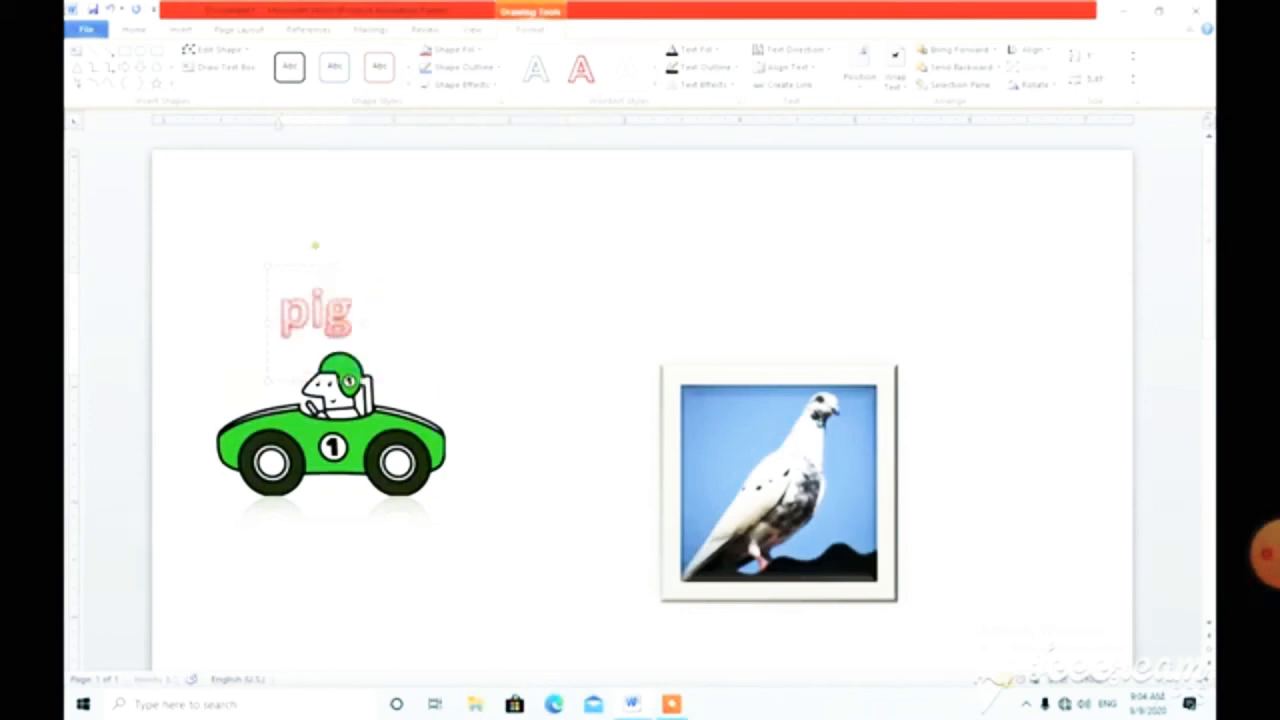
text(eon)
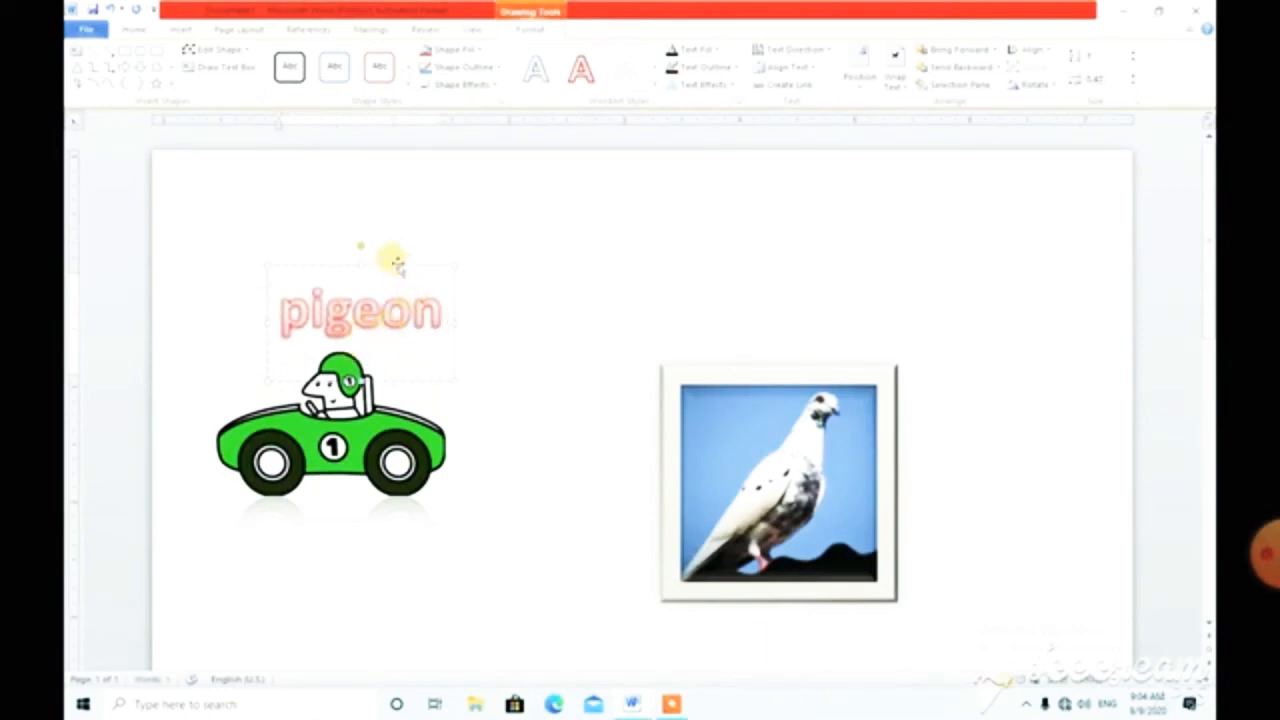
Move the "pigeon" WordArt above the pigeon picture and widen its box on both sides to about 2.5 inches
drag(391, 257, 795, 234)
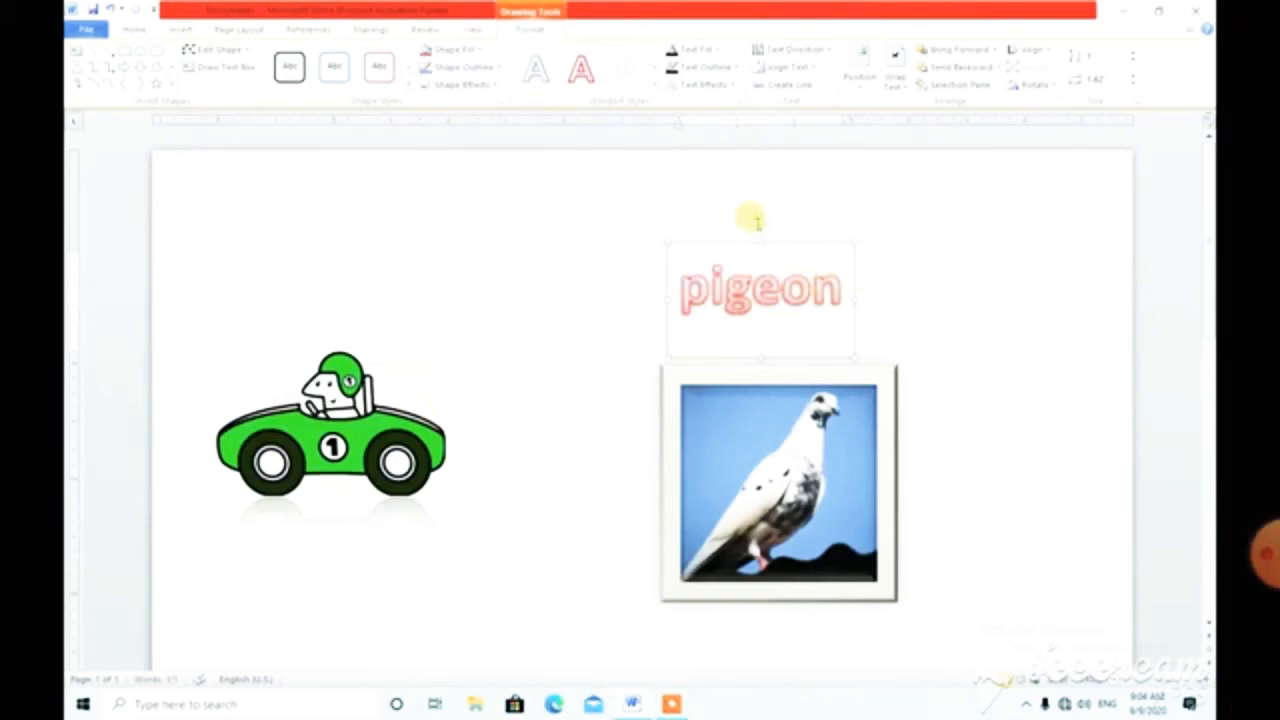
drag(866, 300, 922, 292)
drag(660, 298, 620, 300)
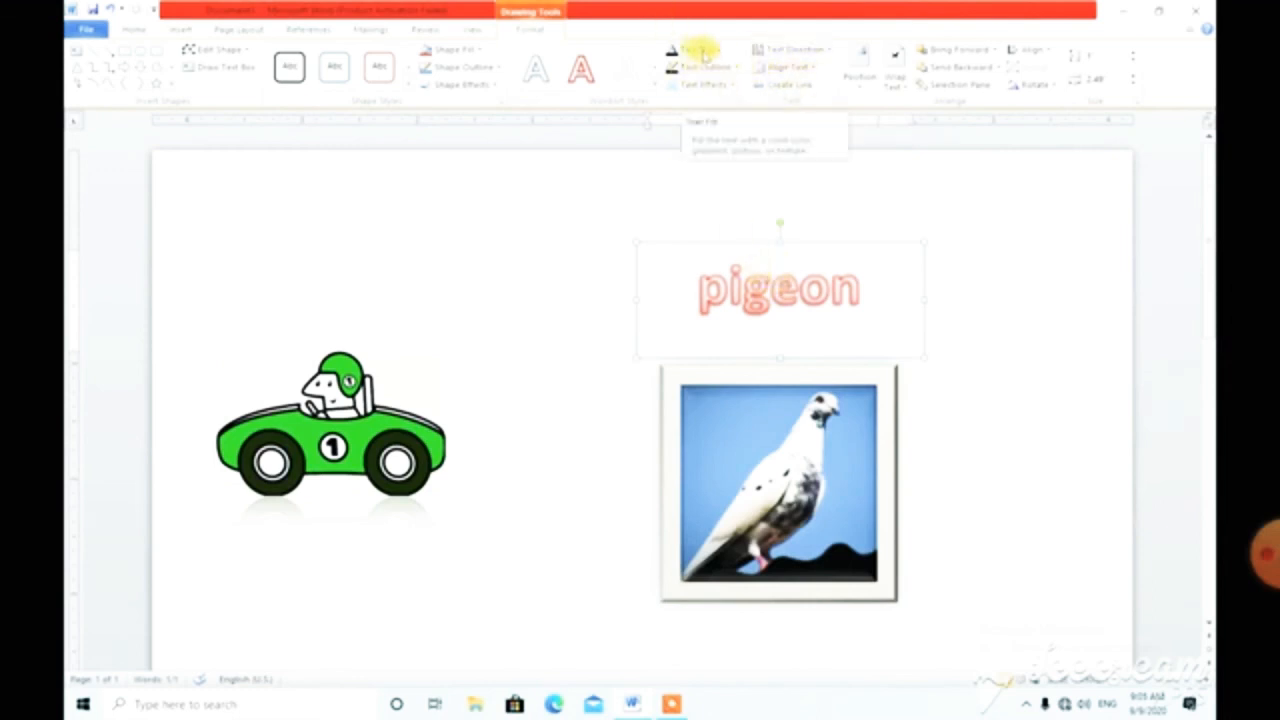
click(703, 52)
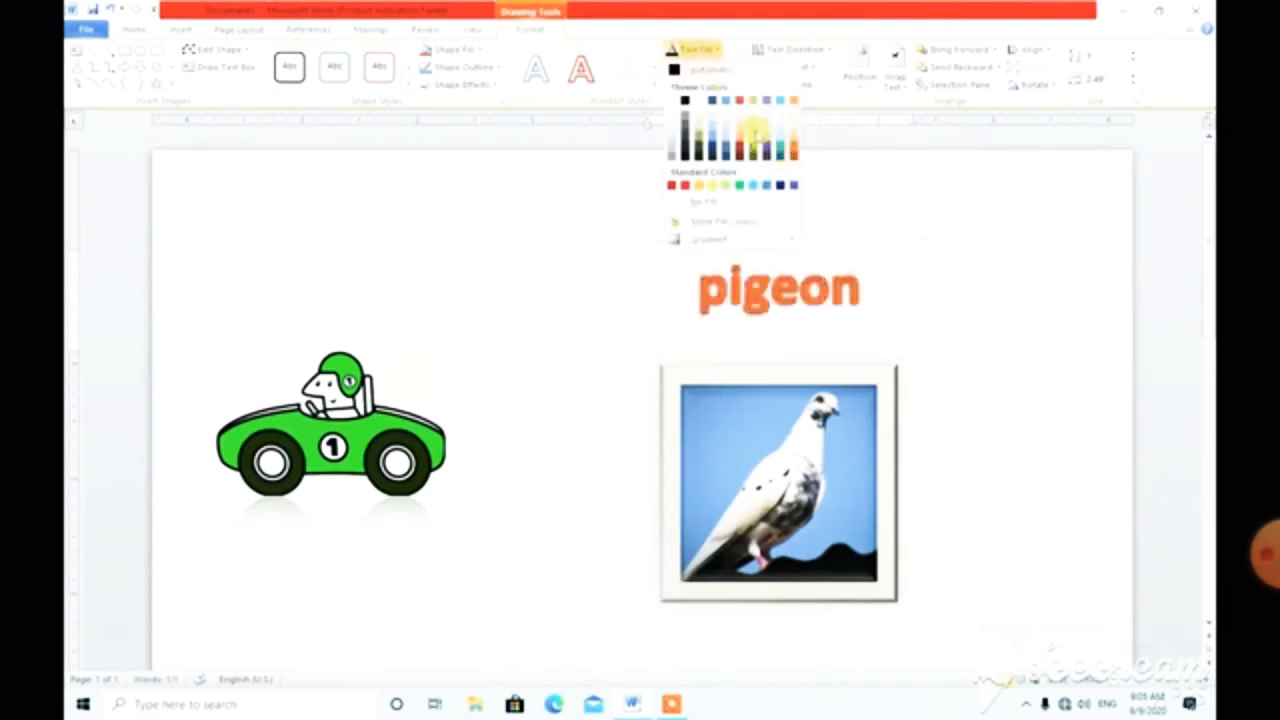
click(598, 146)
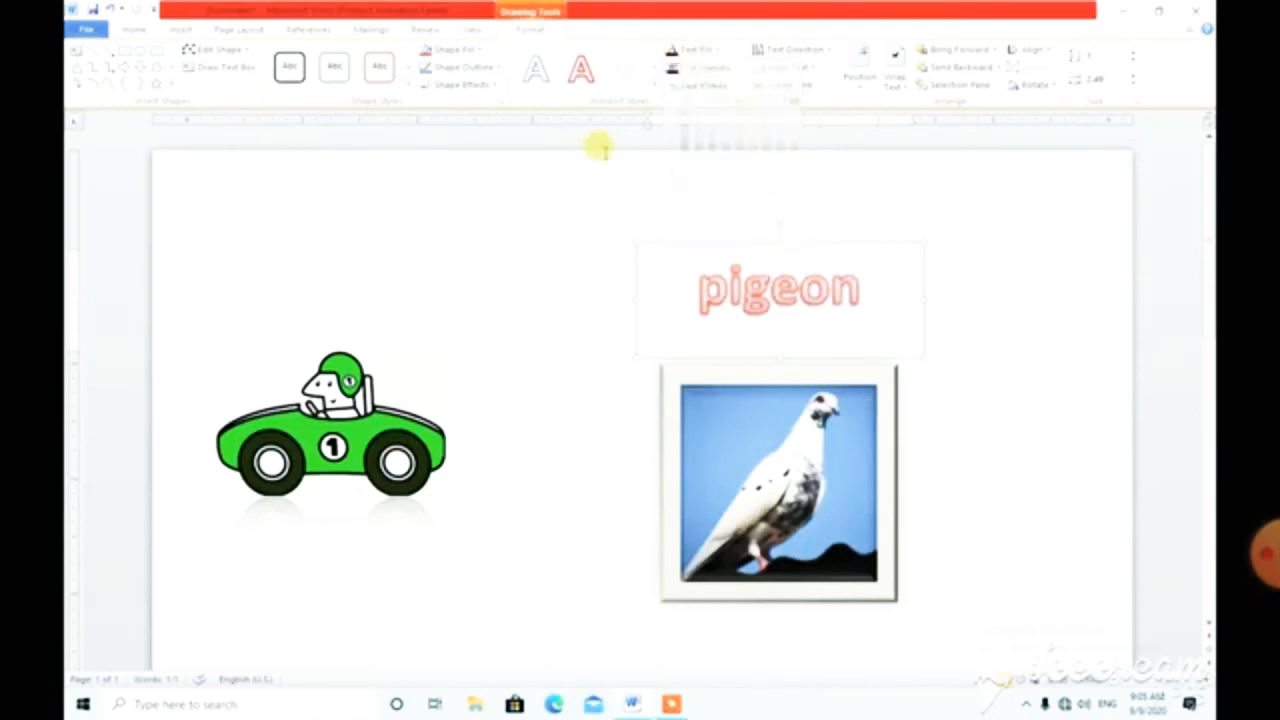
click(701, 67)
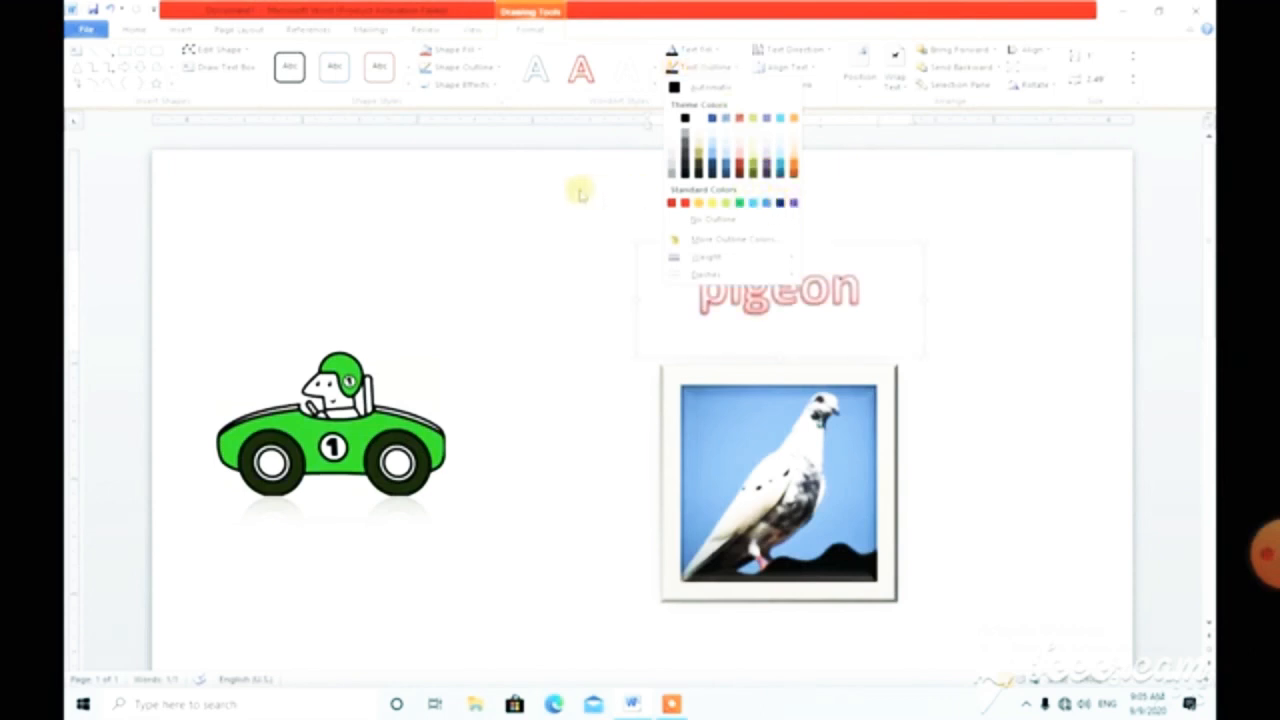
key(Escape)
Apply the Arch Down Follow Path transform text effect to the "pigeon" WordArt
click(716, 90)
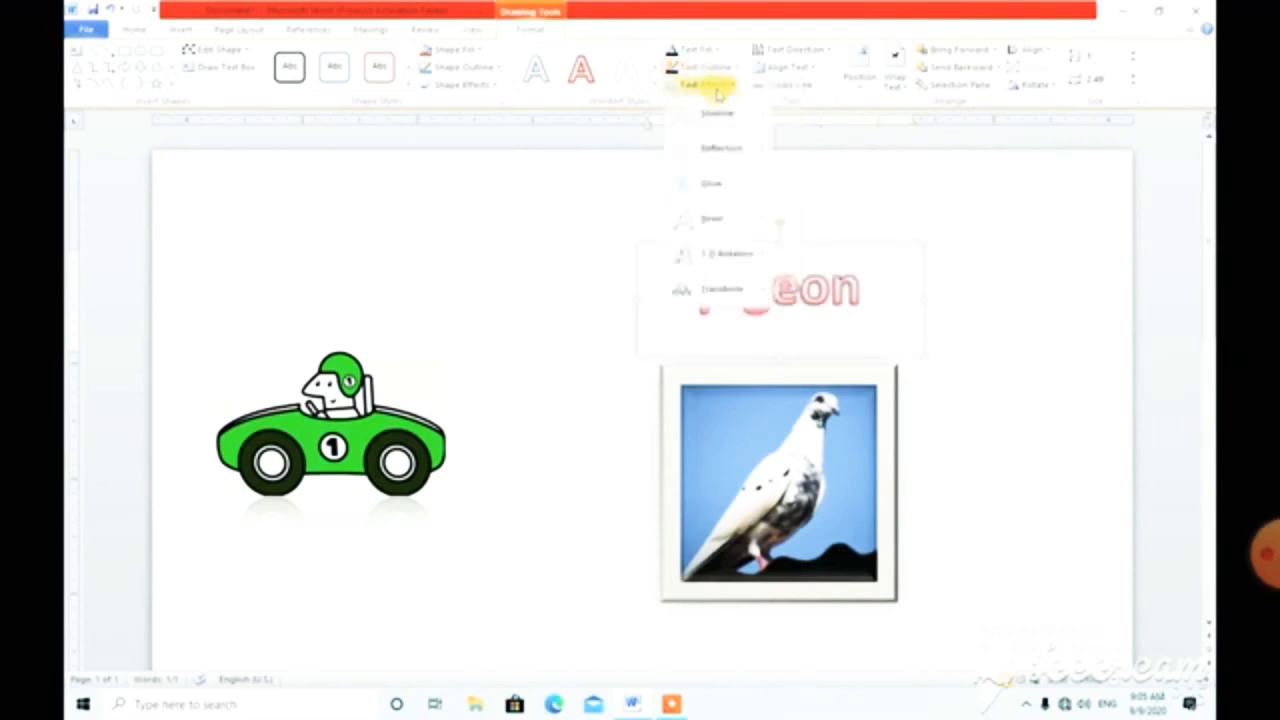
mouse_move(710, 148)
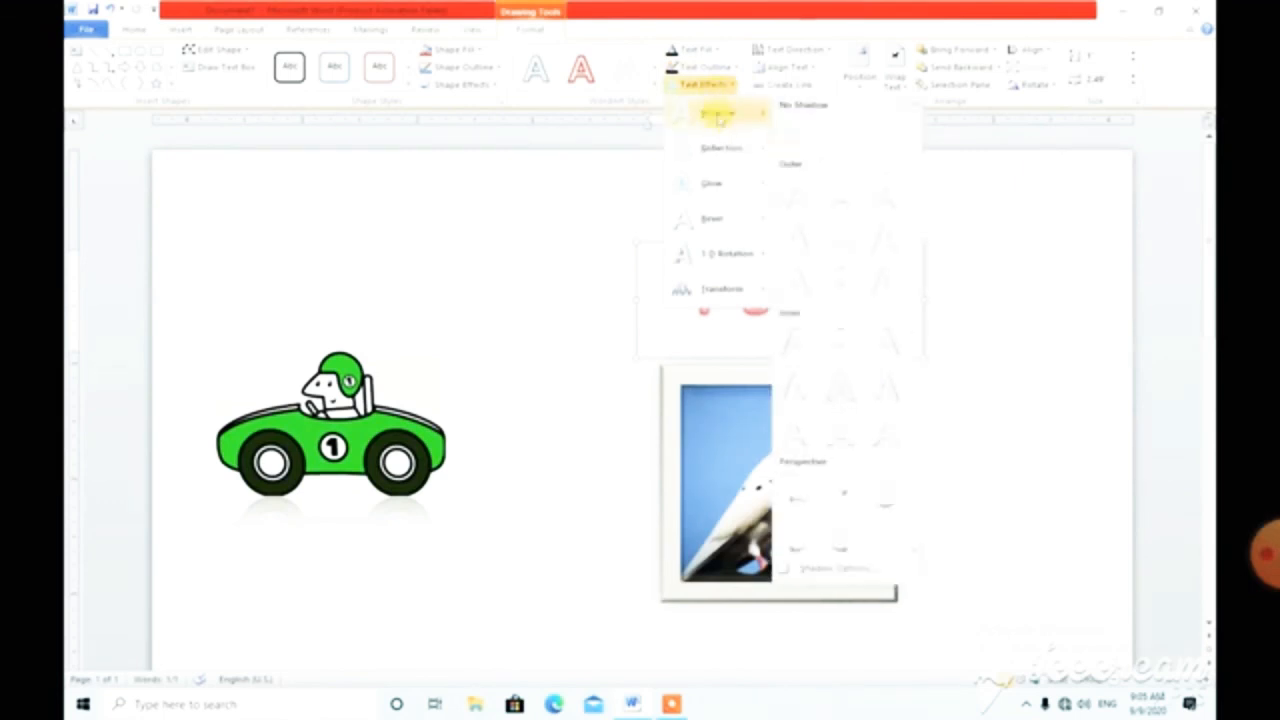
mouse_move(760, 194)
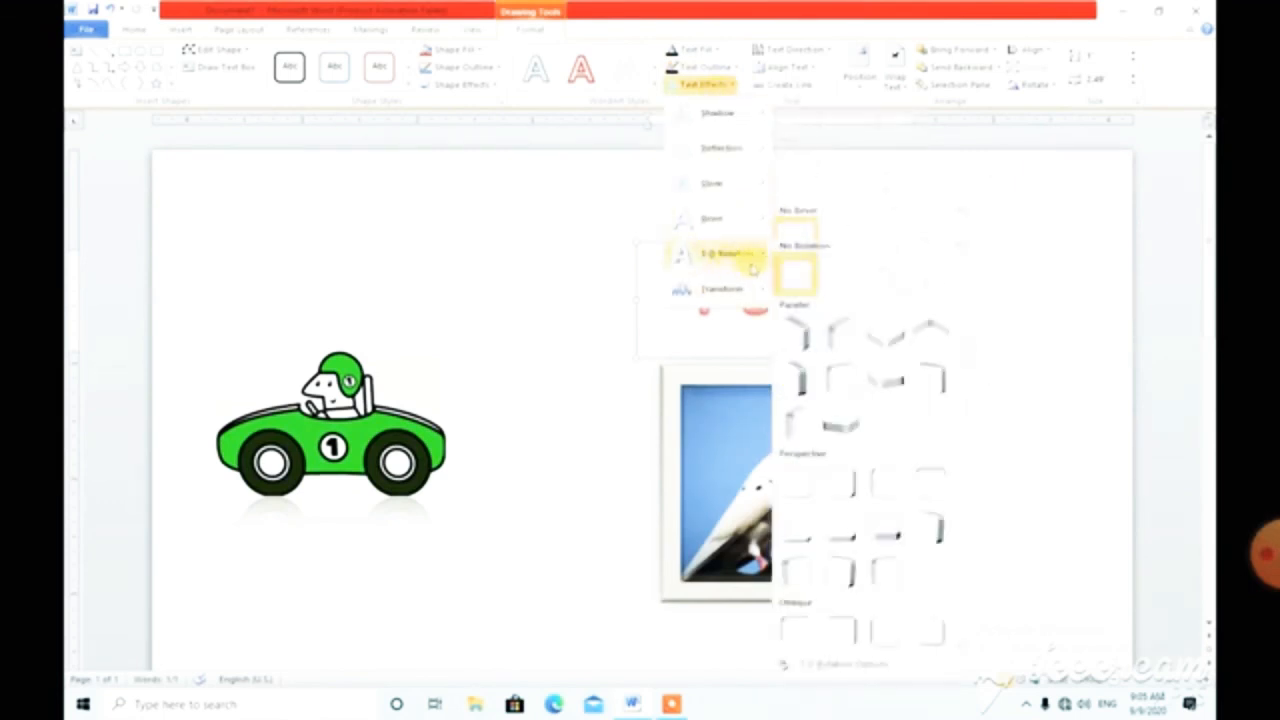
mouse_move(722, 290)
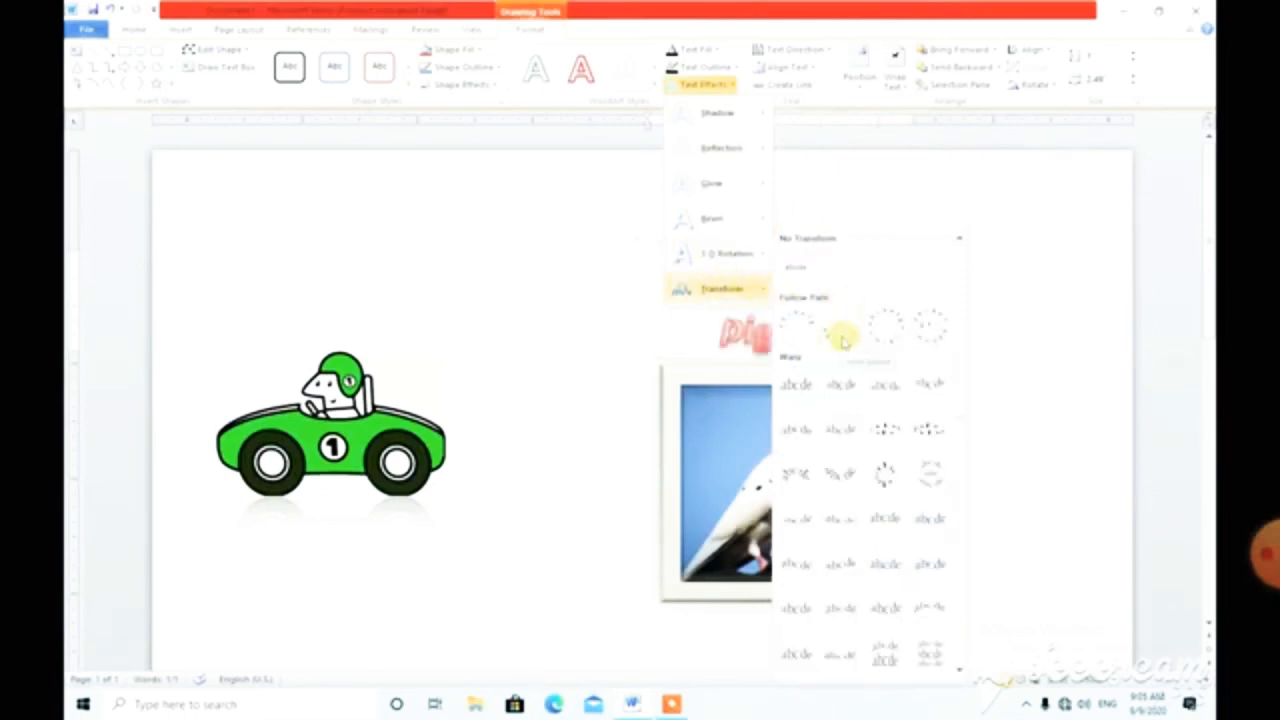
click(843, 338)
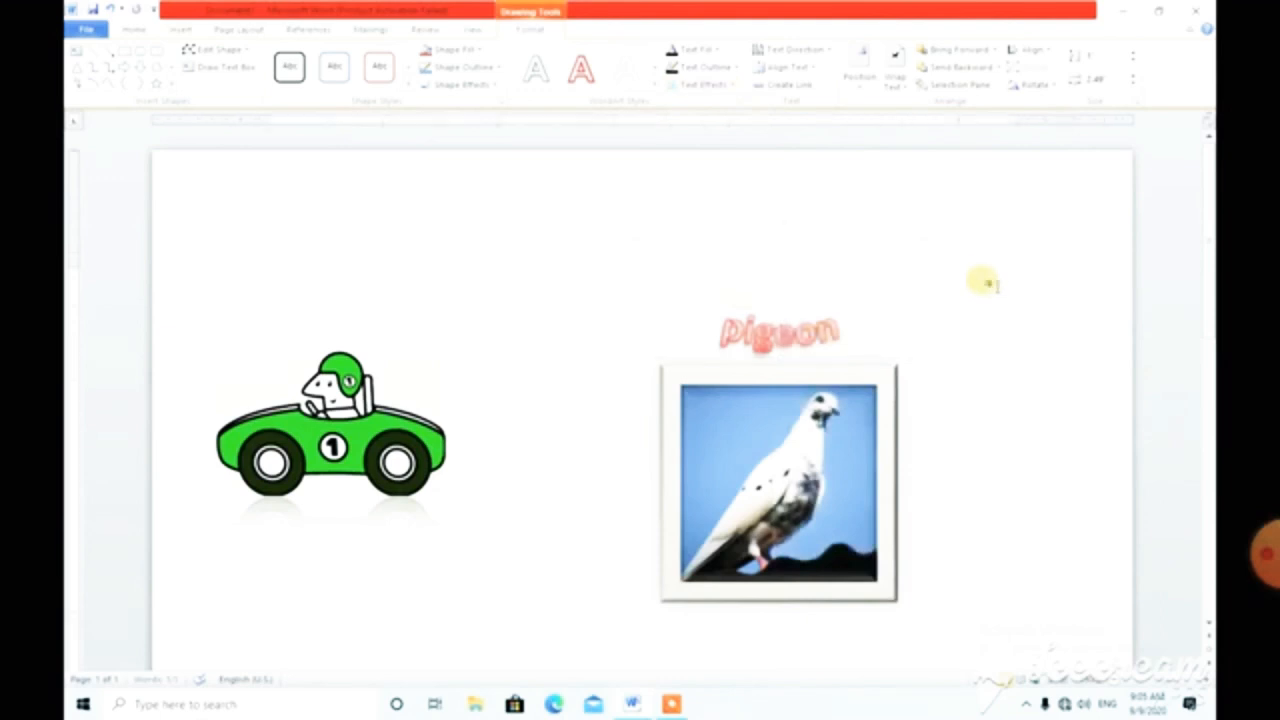
Add the word "White" before "pigeon" in the WordArt above the pigeon picture so it reads "White pigeon"
click(985, 279)
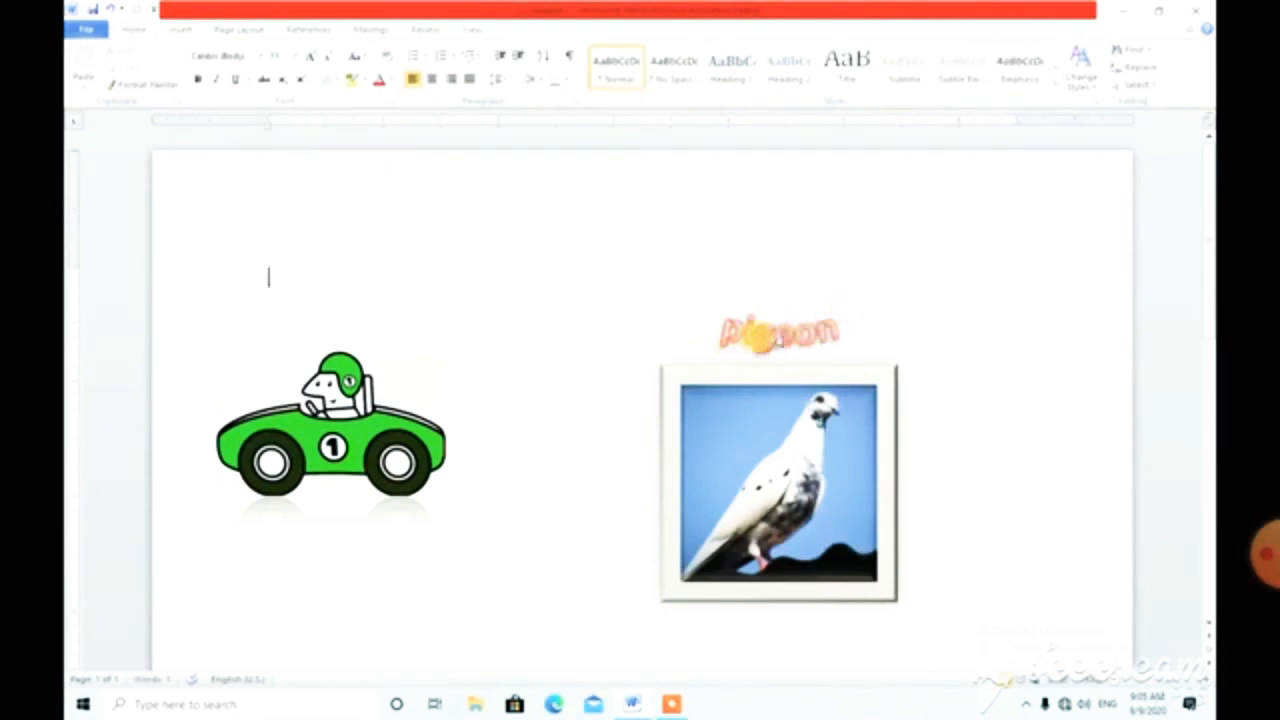
double_click(790, 338)
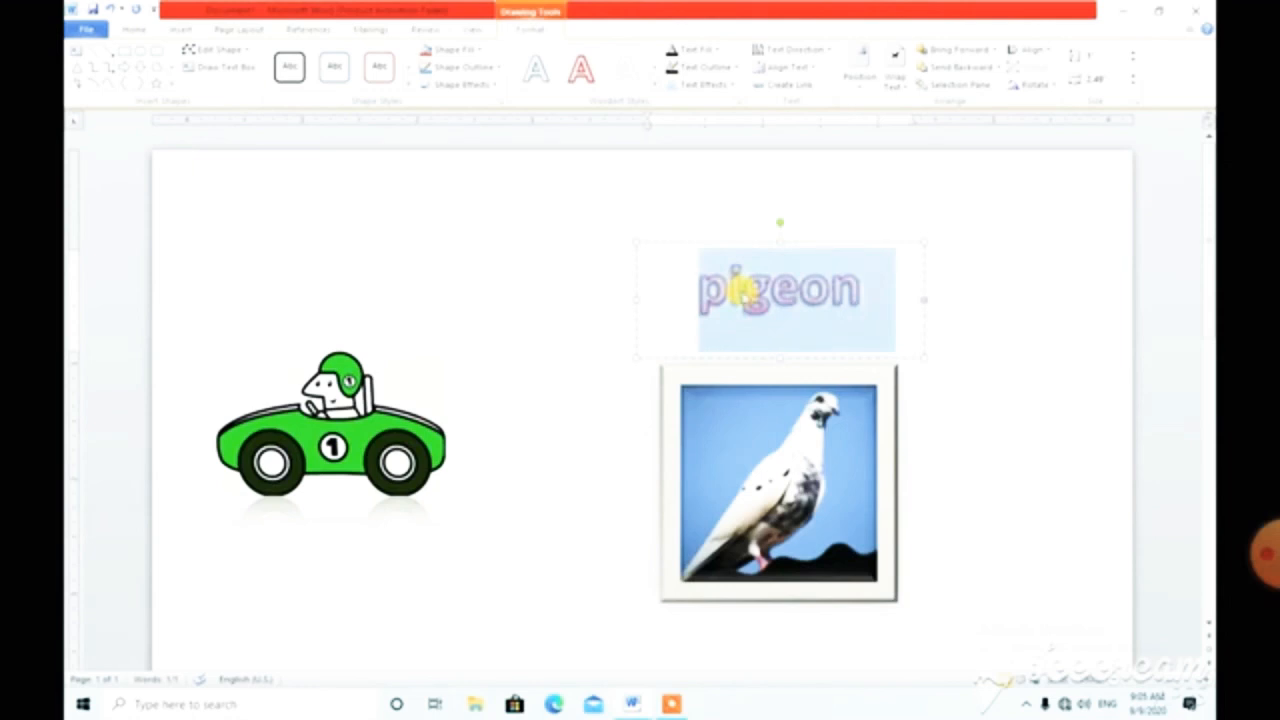
click(705, 288)
double_click(705, 288)
click(705, 288)
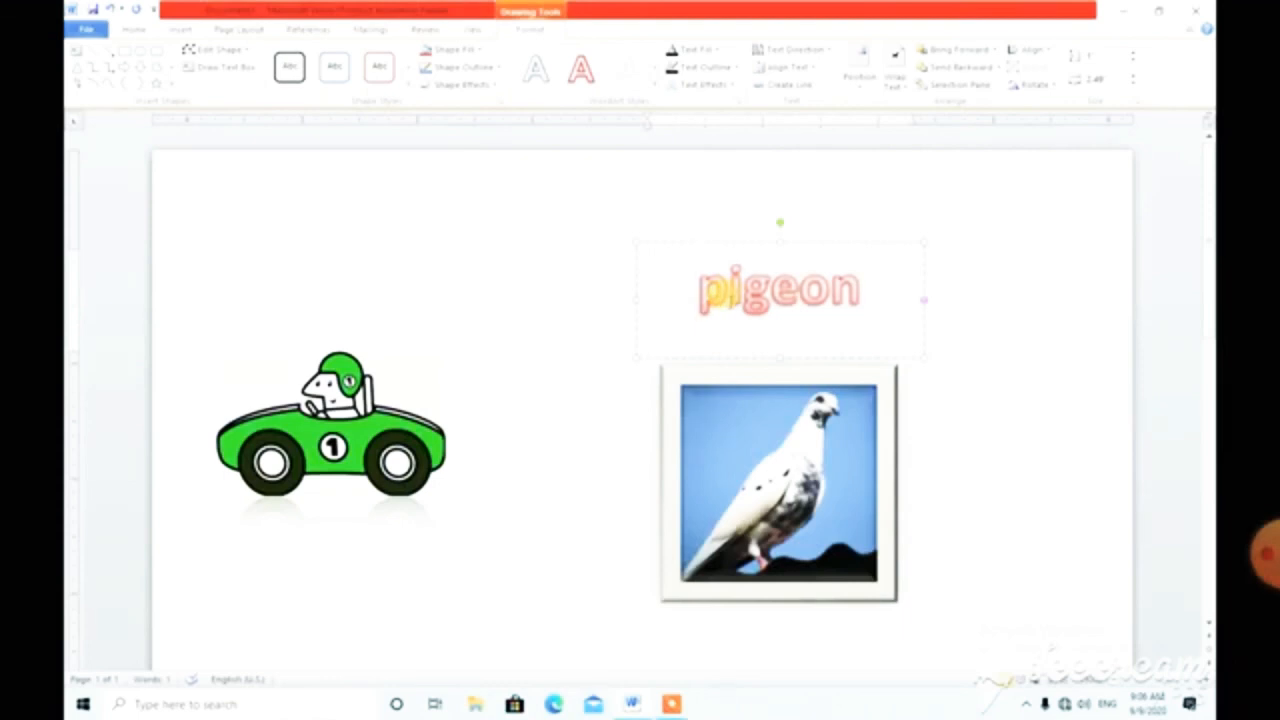
text(White)
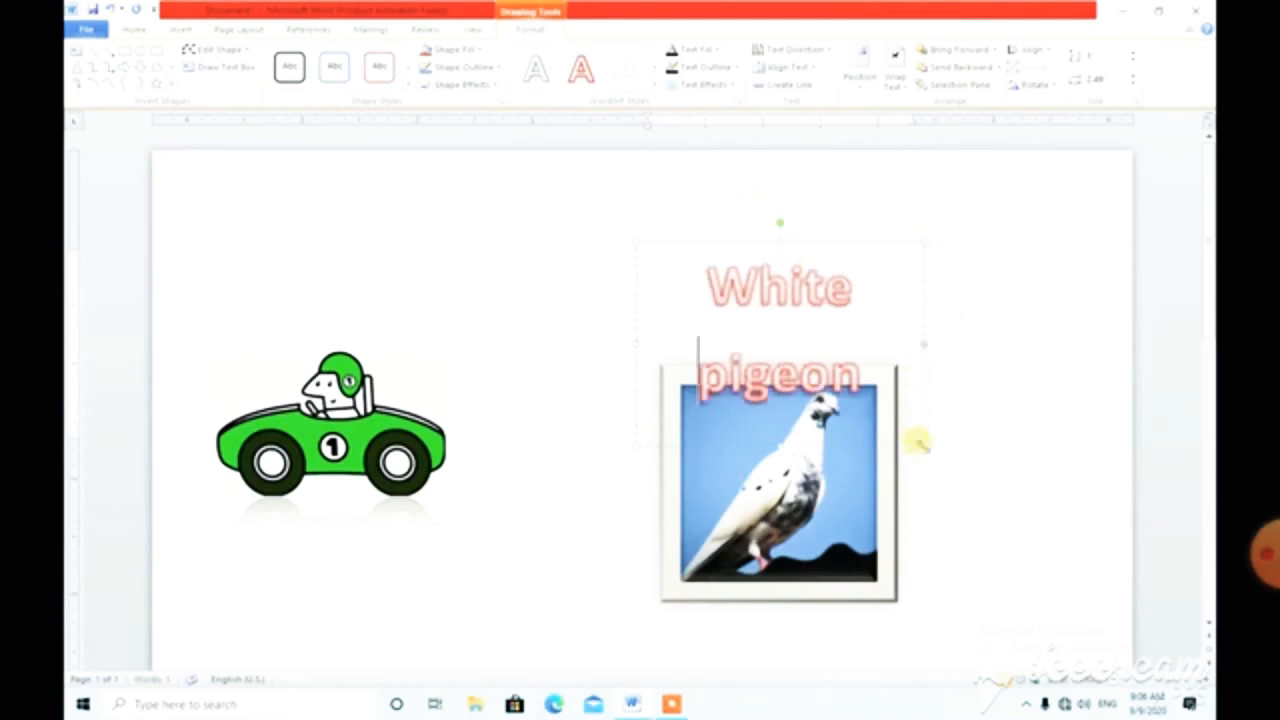
Widen the "White pigeon" WordArt box to about 3.8 inches, place it just above the pigeon picture and deselect it
drag(917, 441, 1046, 408)
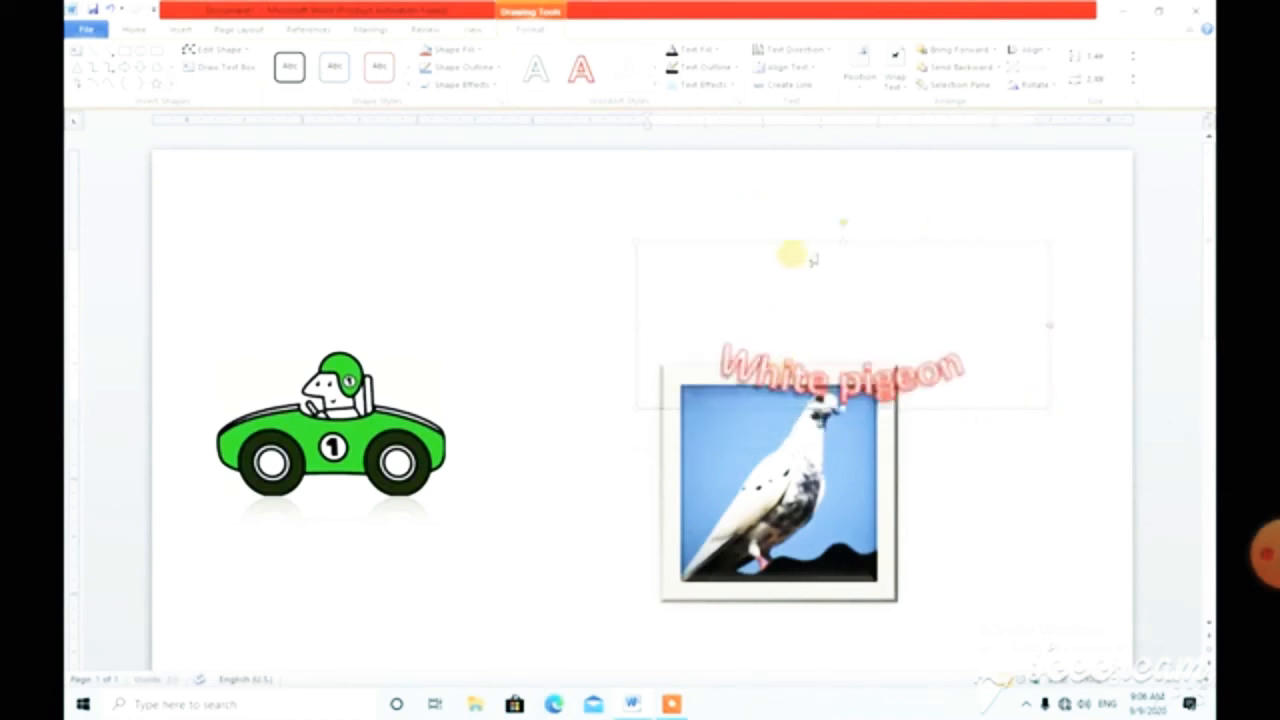
drag(818, 244, 757, 179)
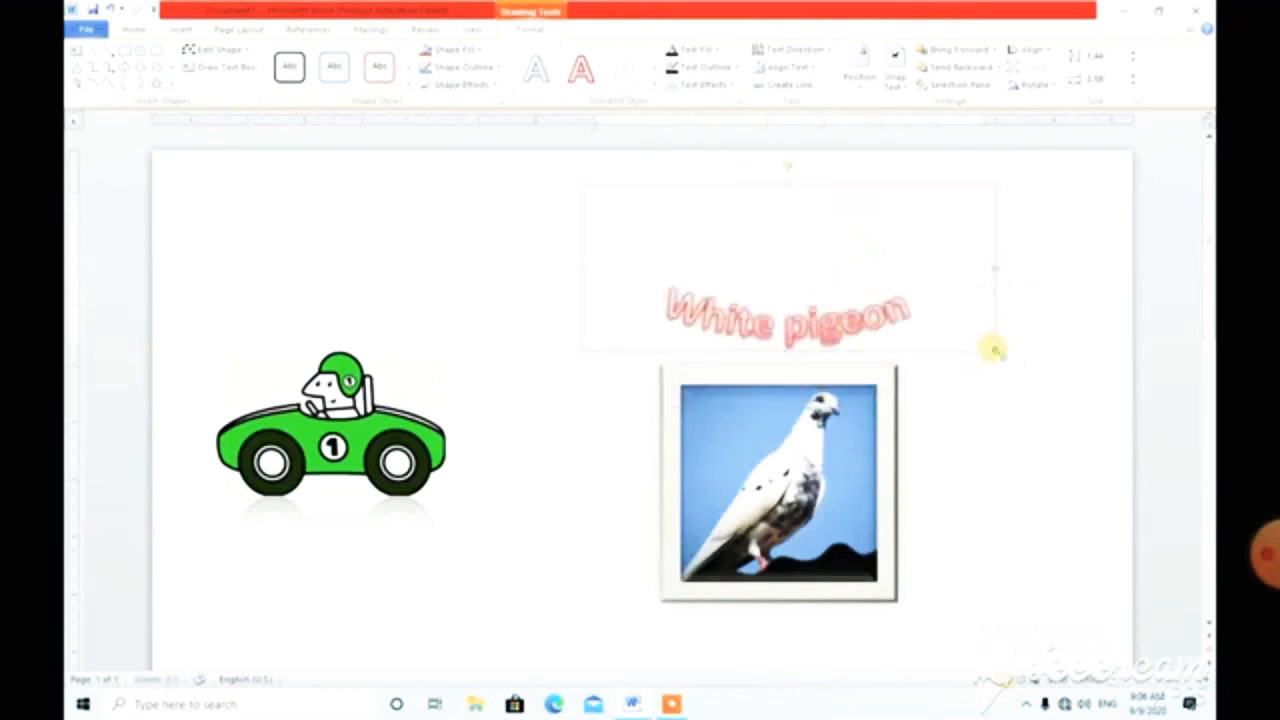
mouse_move(995, 348)
mouse_down()
mouse_move(1014, 345)
mouse_move(1005, 350)
mouse_up()
click(986, 414)
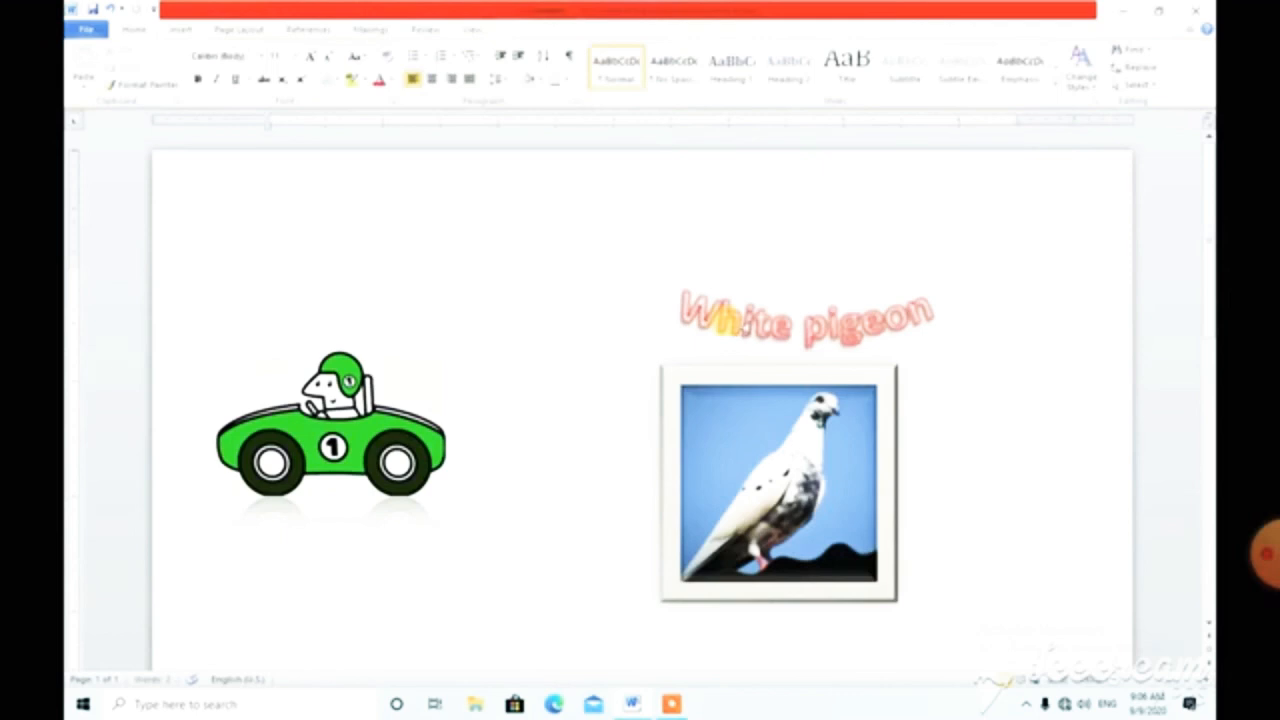
Select all the text in the "White pigeon" WordArt and delete it
click(760, 336)
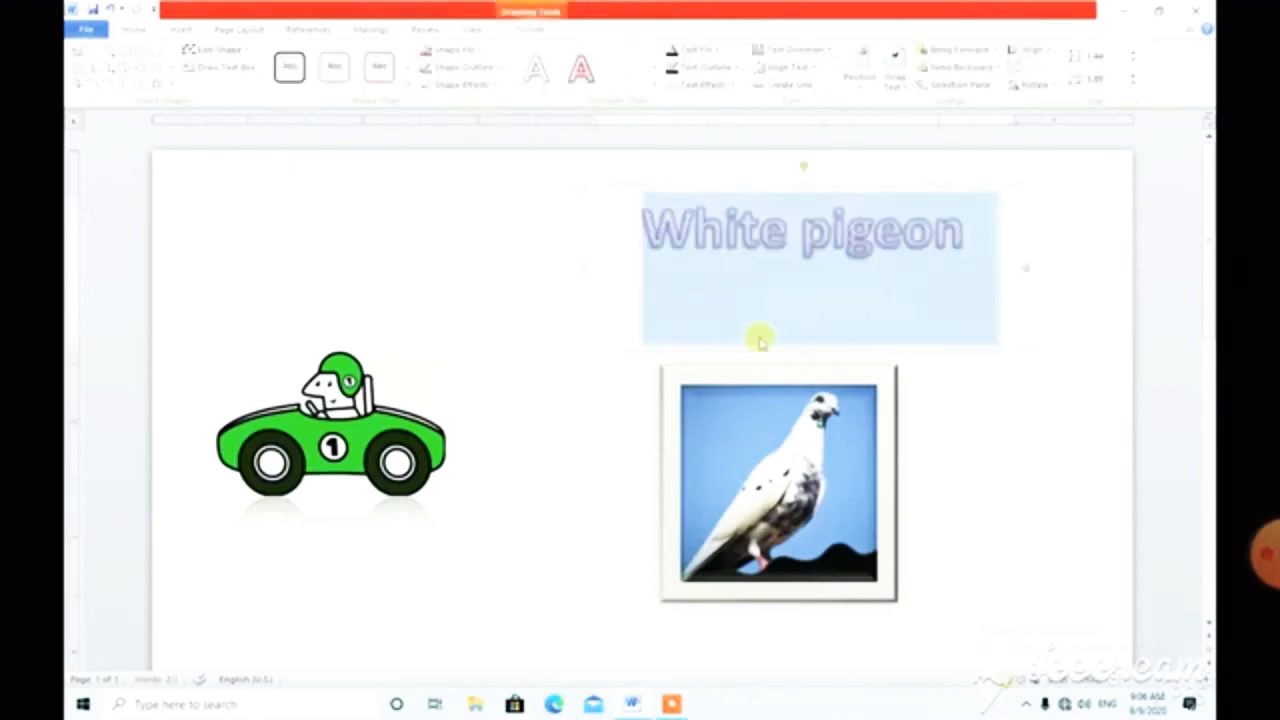
key(BackSpace)
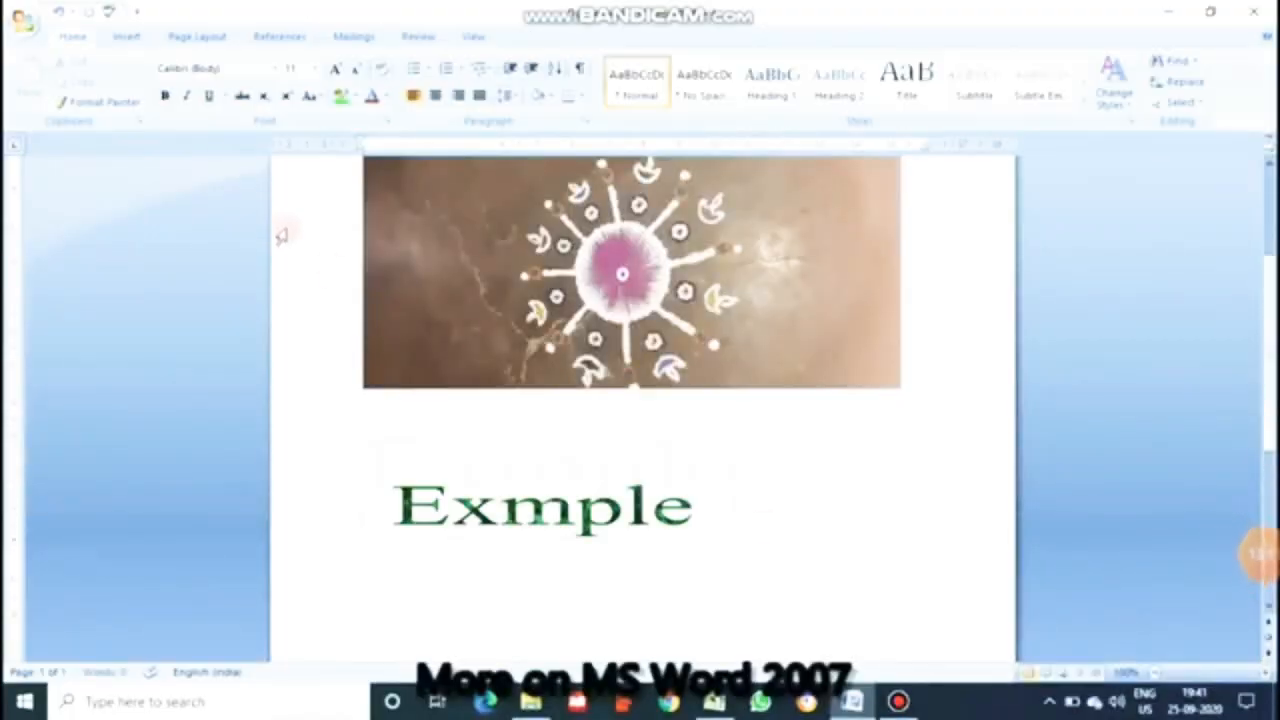
Bring up the commands for inserting objects in the Word 2007 document containing the "Exmple" WordArt
click(123, 38)
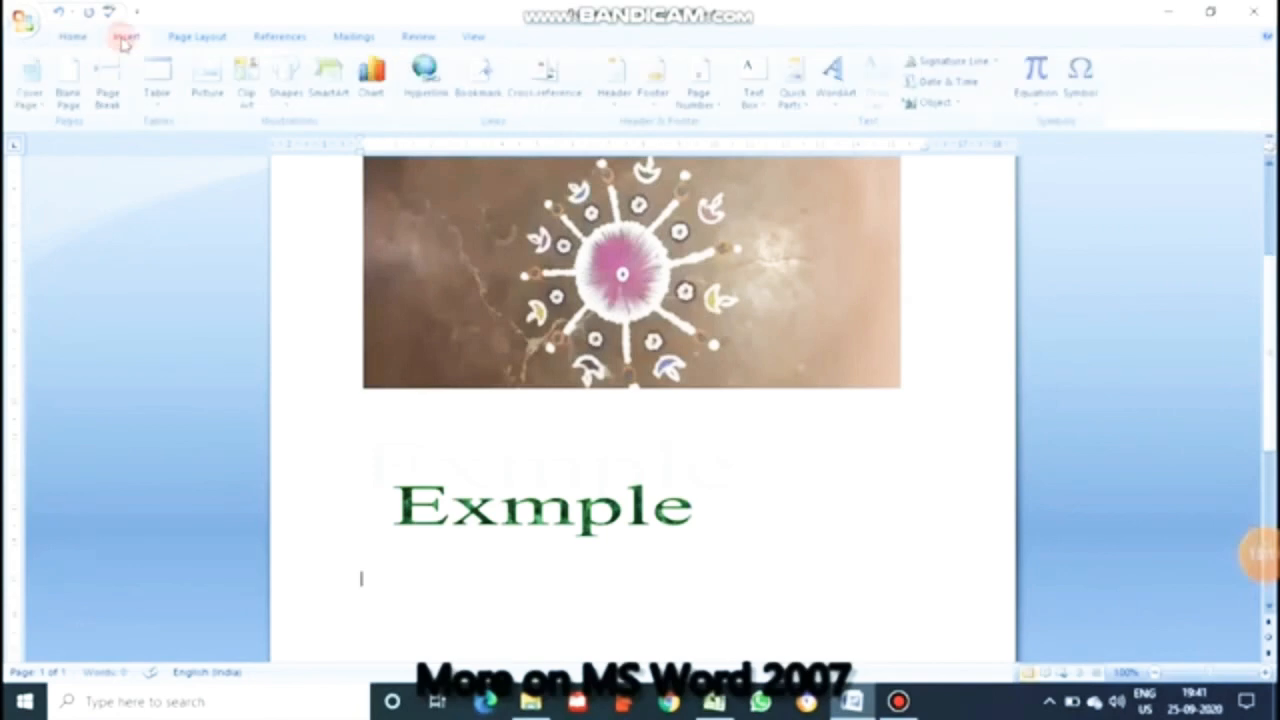